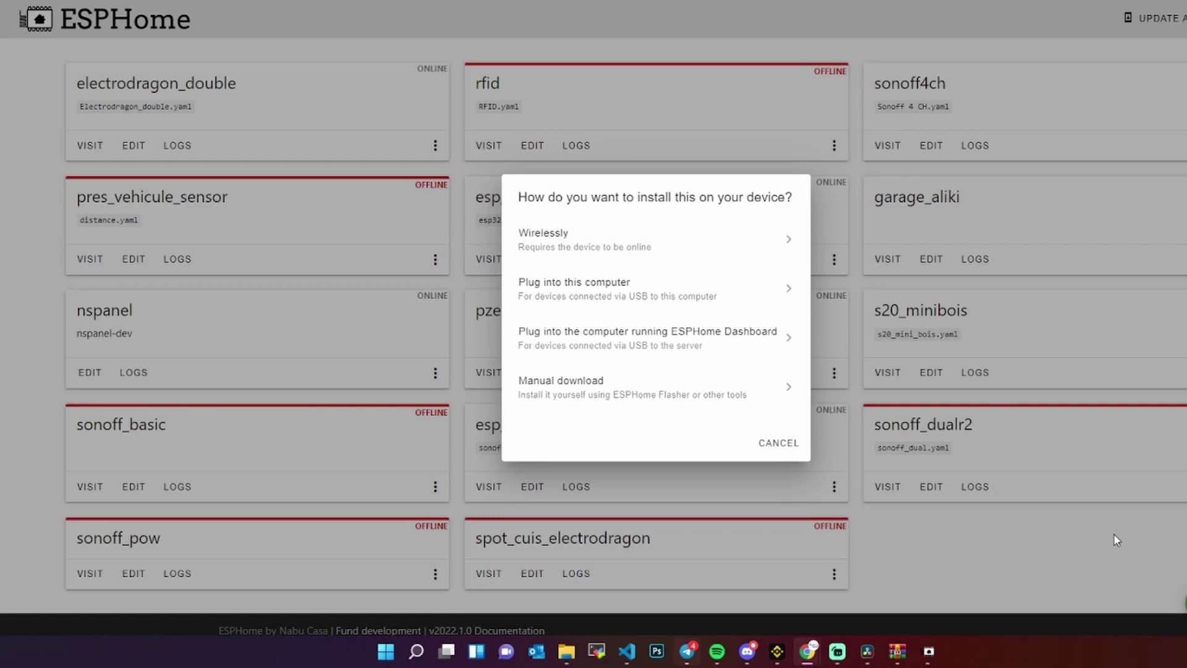
Dismiss the ESPHome install prompt and create a new HMI project file named nspanel in Nextion Editor.
{"action": "left_click", "coordinate": [778, 443]}
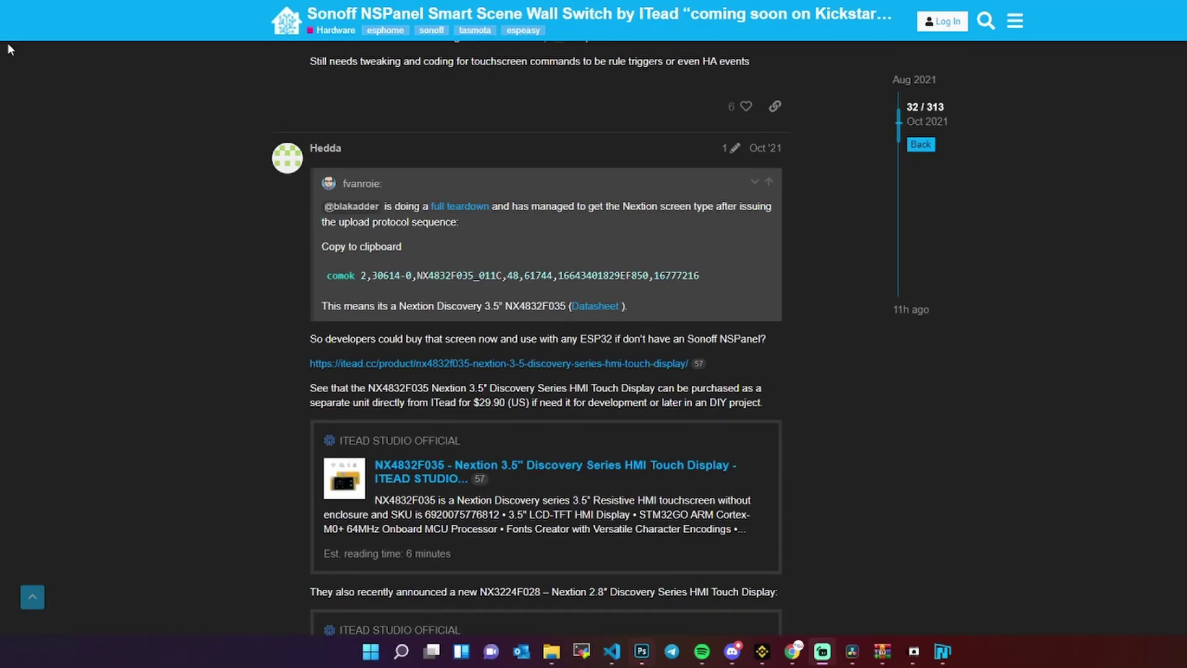
{"action": "left_click", "coordinate": [942, 651]}
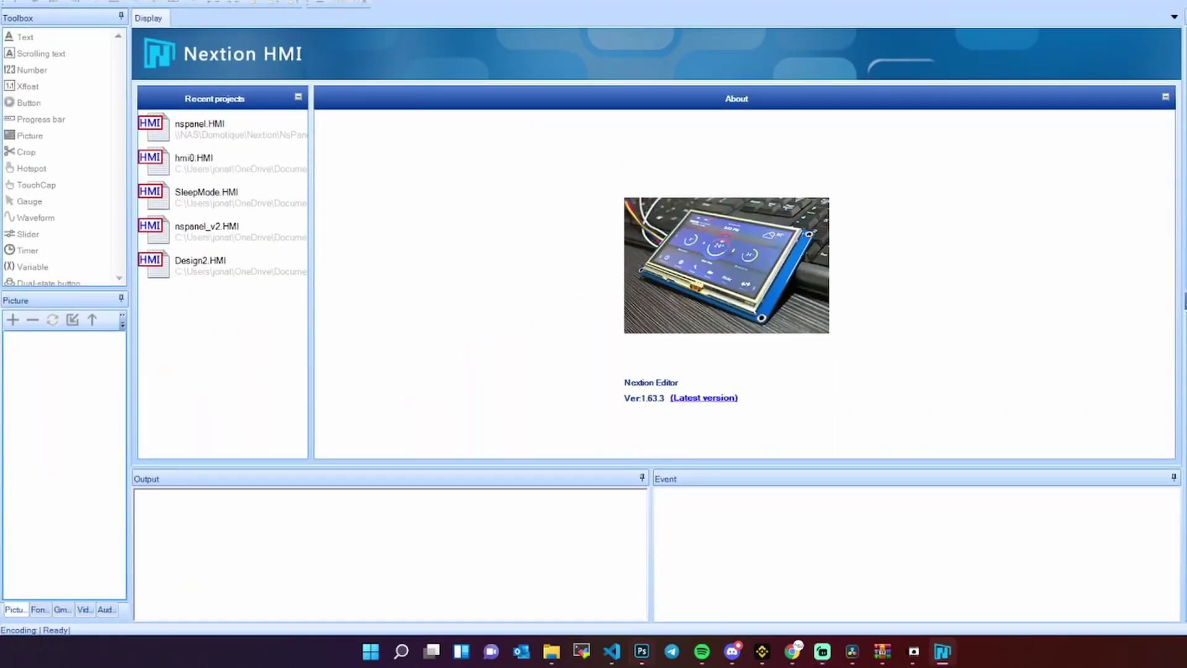
{"action": "key", "text": "ctrl+n"}
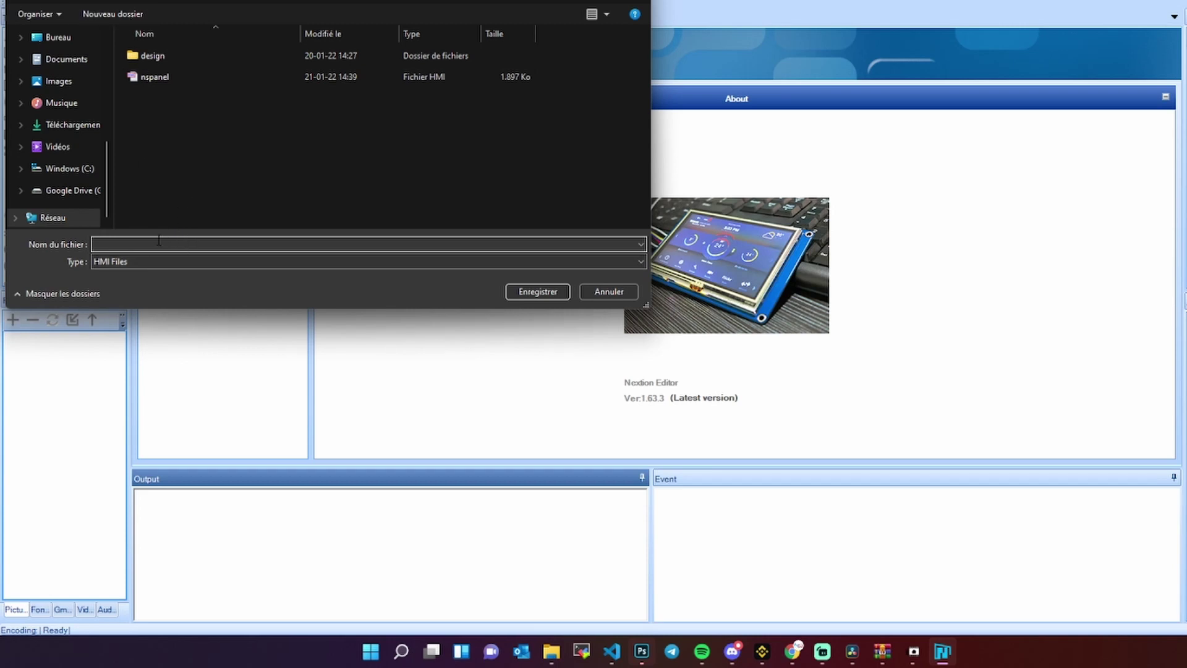
{"action": "type", "text": "nspanel"}
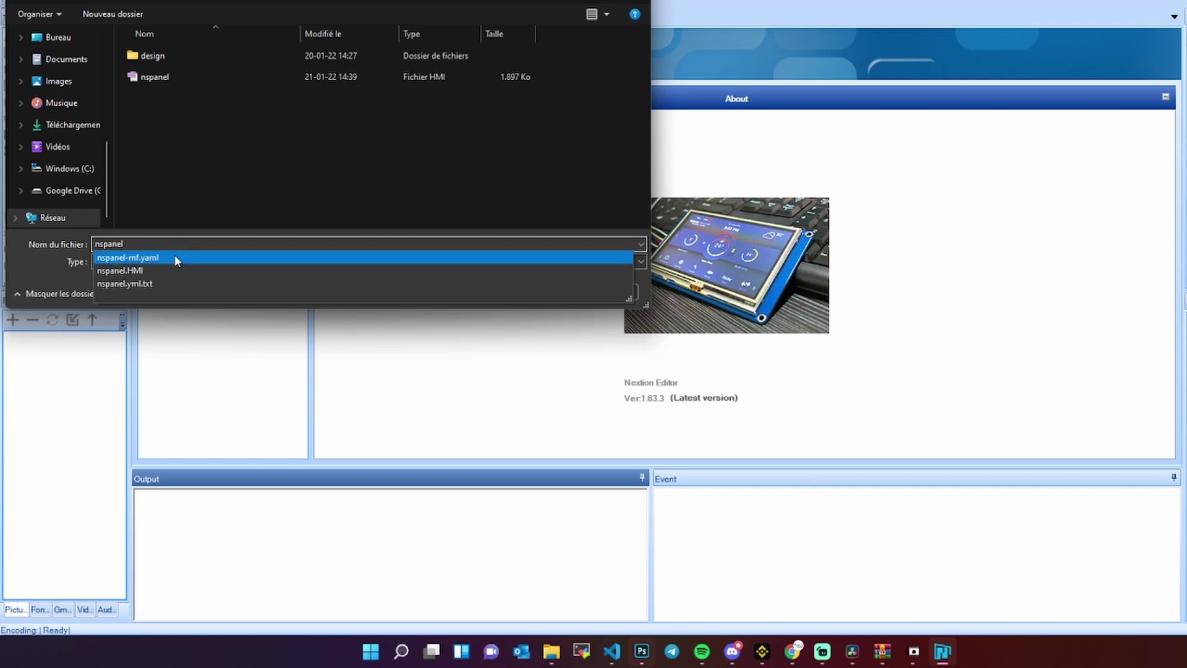
{"action": "key", "text": "Return"}
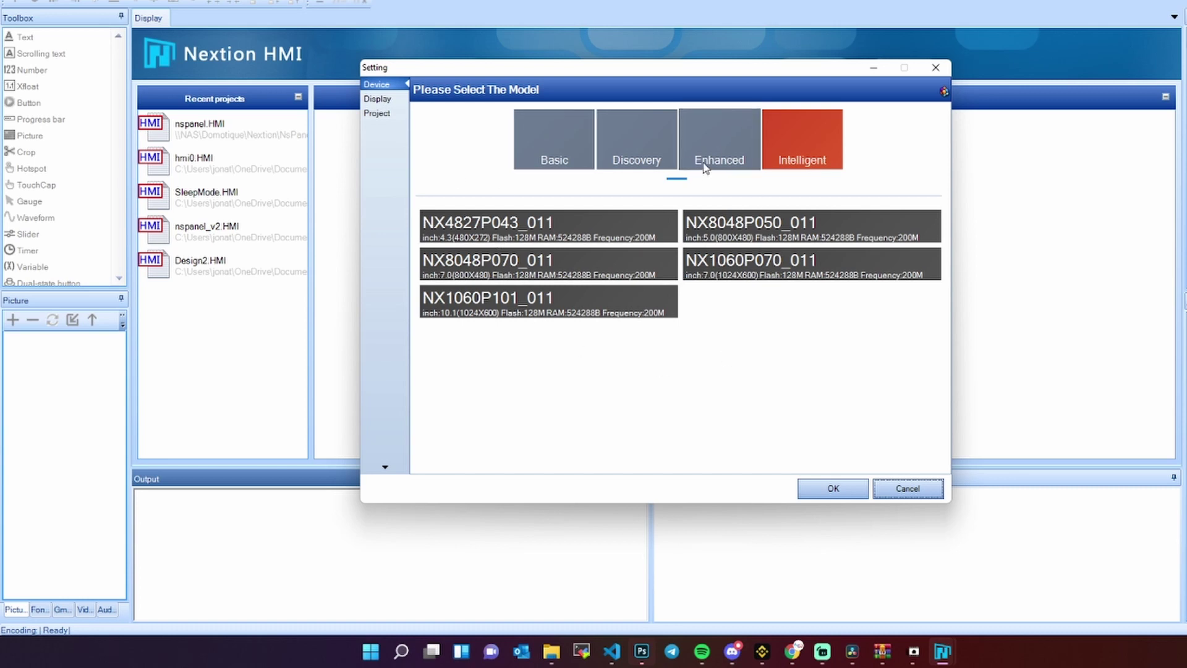
Browse the display models offered in the Basic, Discovery, Enhanced and Intelligent families.
{"action": "left_click", "coordinate": [705, 164]}
{"action": "left_click", "coordinate": [556, 149]}
{"action": "left_click", "coordinate": [717, 149]}
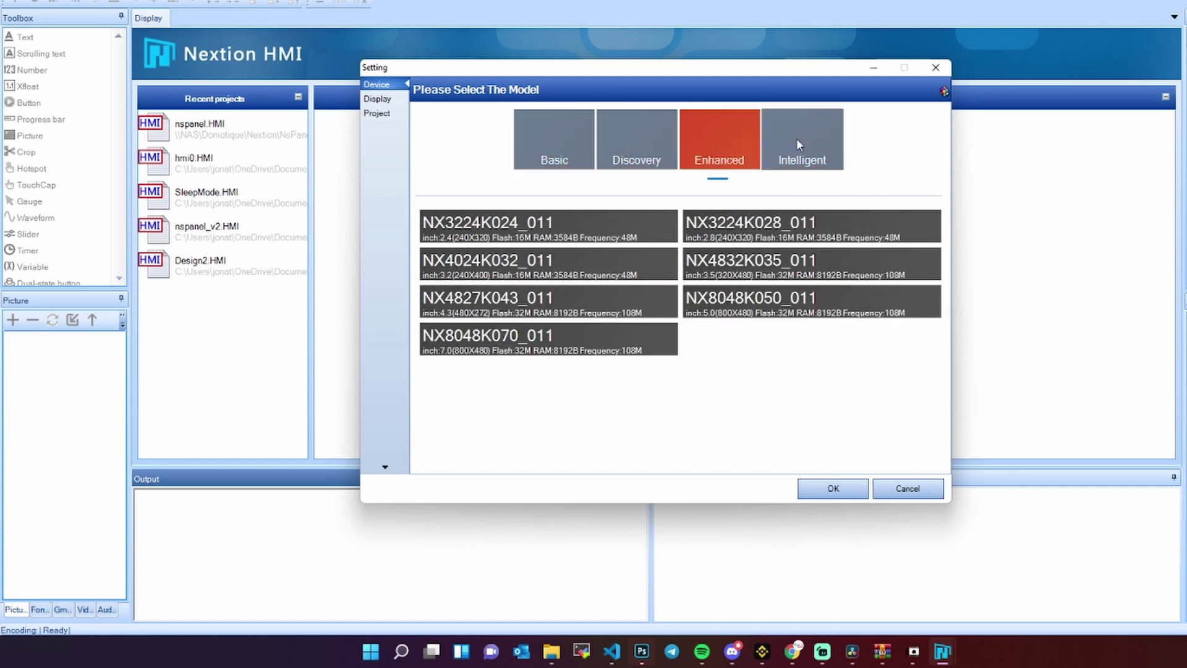
{"action": "left_click", "coordinate": [797, 145]}
{"action": "left_click", "coordinate": [646, 141]}
{"action": "left_click", "coordinate": [720, 143]}
{"action": "left_click", "coordinate": [556, 148]}
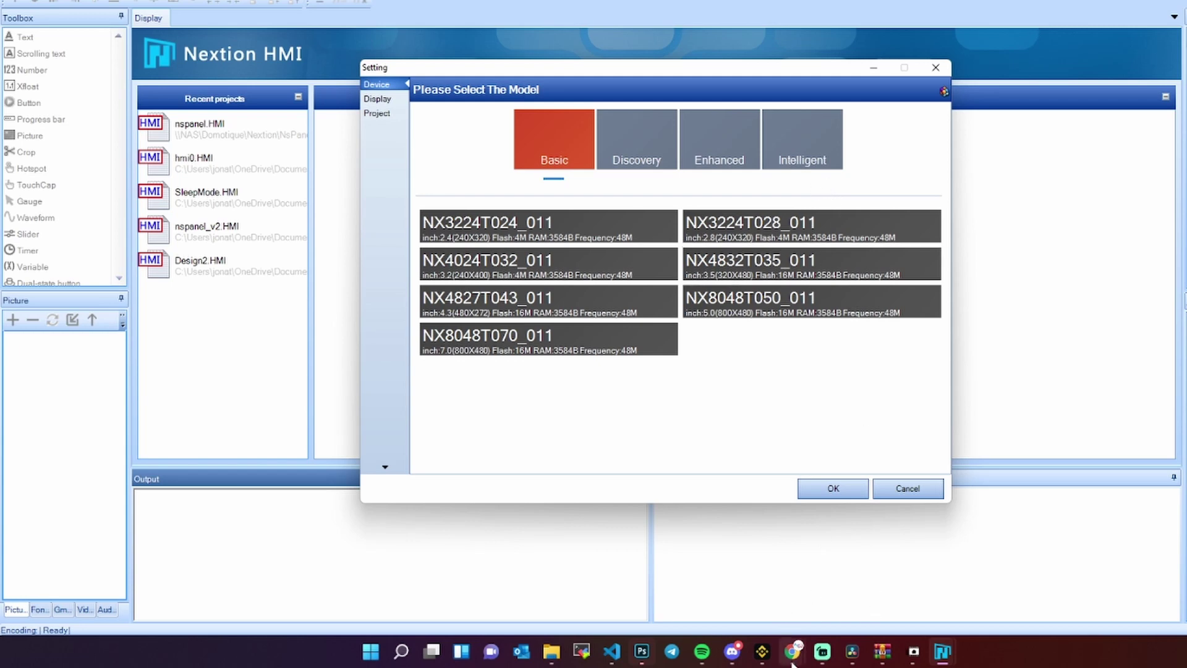
Switch to the Sonoff NSPanel forum thread in the browser and highlight the display model reference NX4832F035.
{"action": "mouse_move", "coordinate": [793, 661]}
{"action": "left_click", "coordinate": [839, 607]}
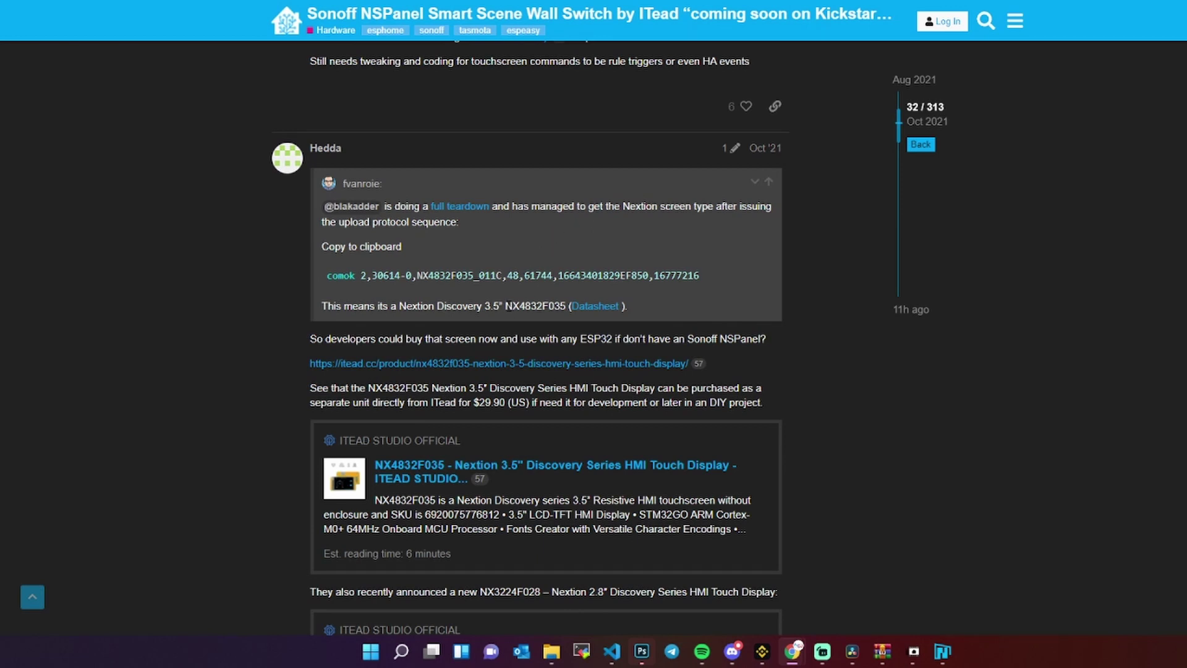
{"action": "left_click_drag", "start_coordinate": [506, 307], "coordinate": [570, 307]}
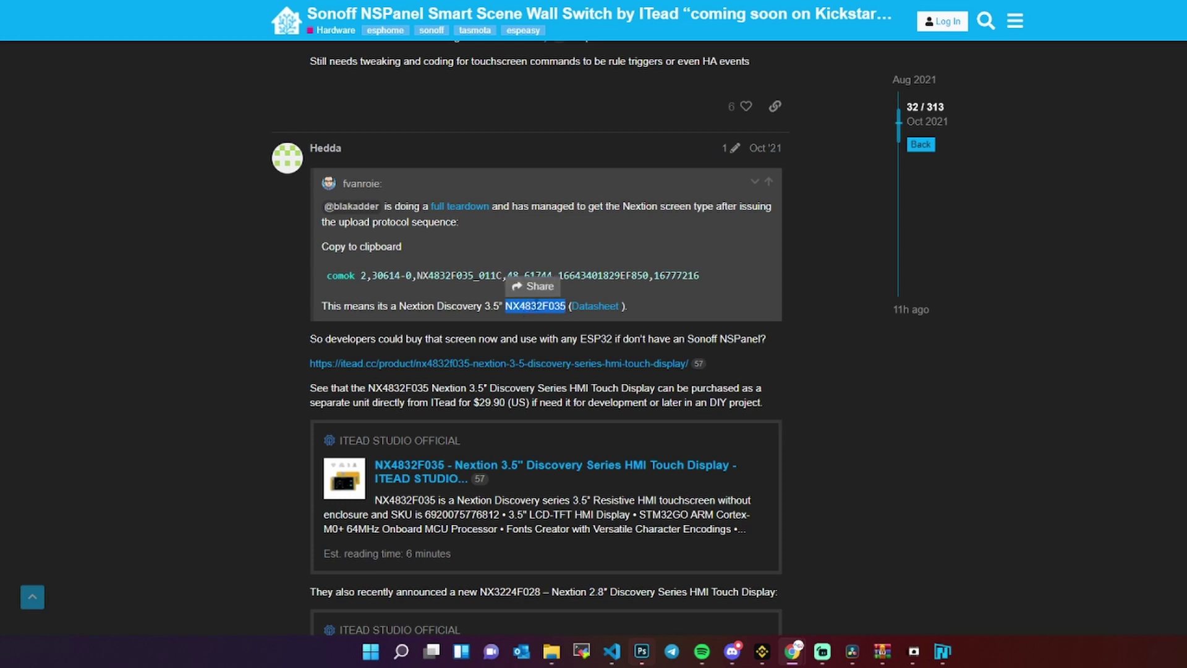
Return to the Nextion Editor project settings and select the NX4832F035_011 model from the Discovery family.
{"action": "left_click", "coordinate": [942, 651]}
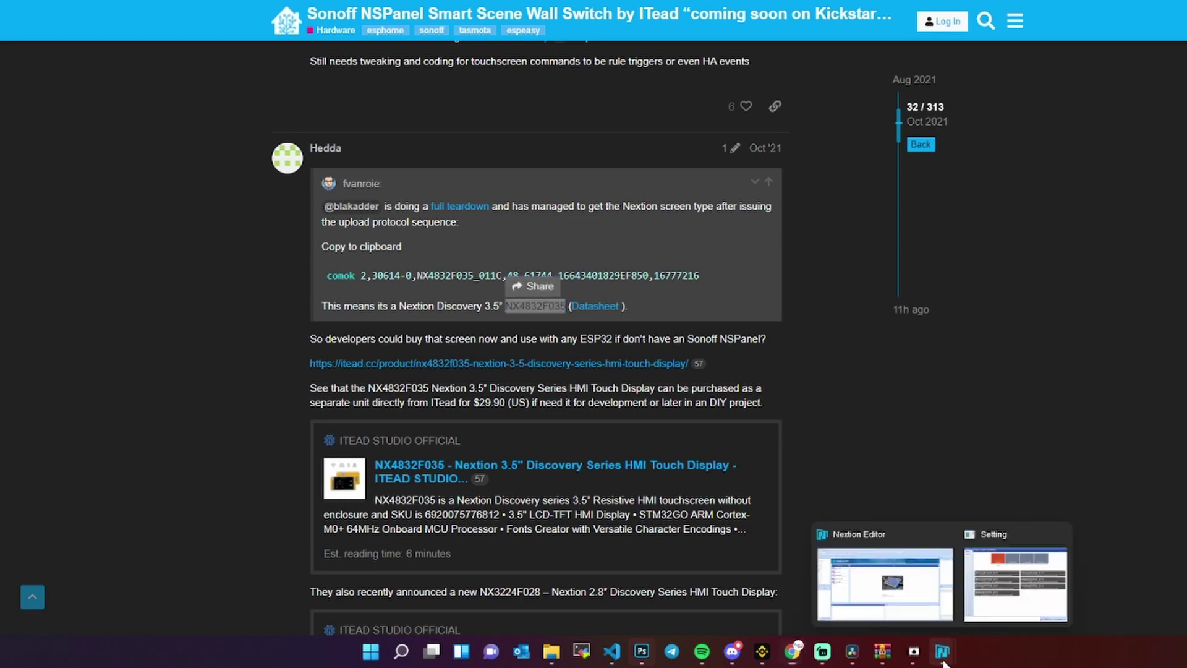
{"action": "left_click", "coordinate": [1007, 596]}
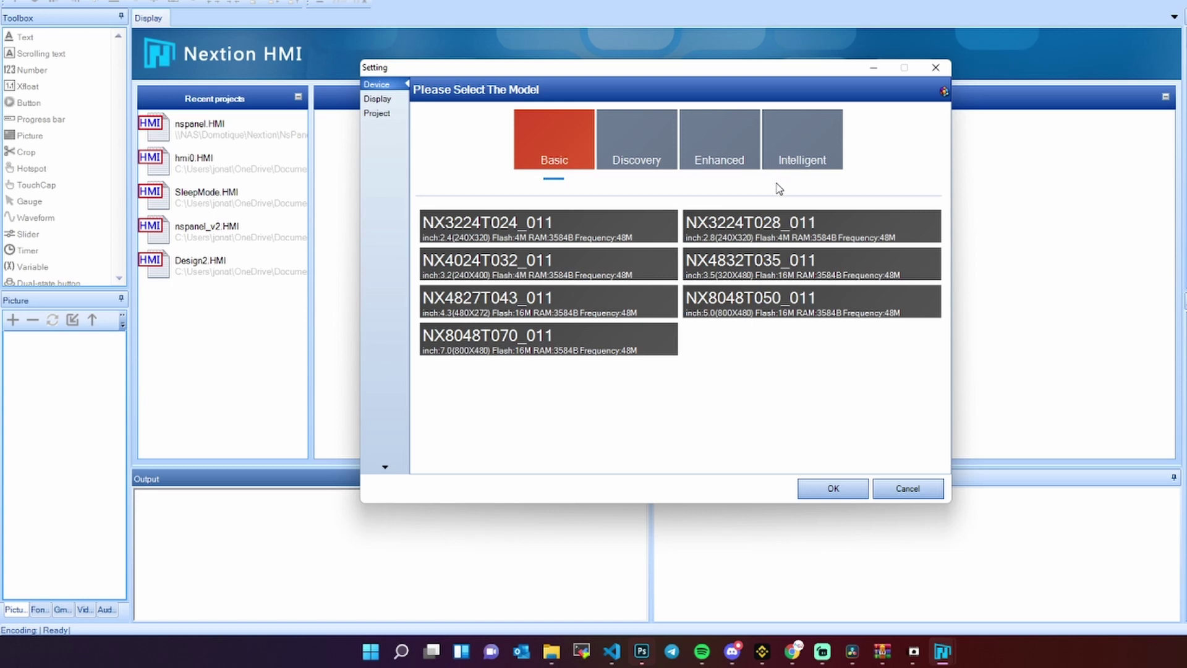
{"action": "left_click", "coordinate": [703, 155]}
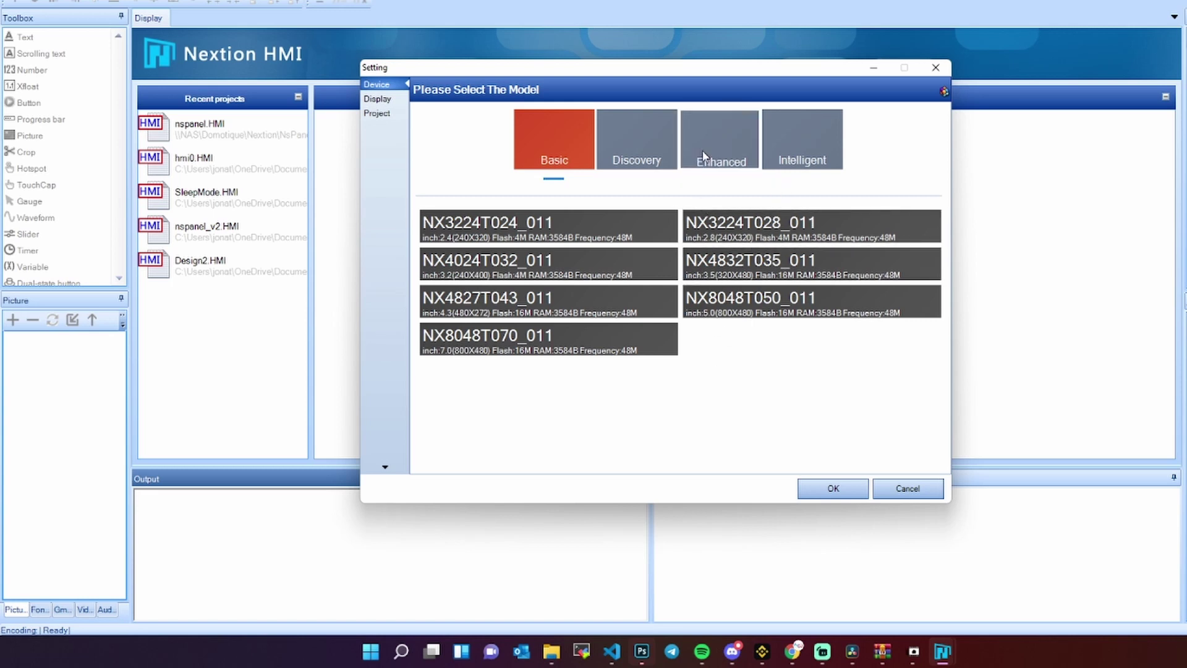
{"action": "left_click", "coordinate": [566, 155]}
{"action": "left_click", "coordinate": [655, 140]}
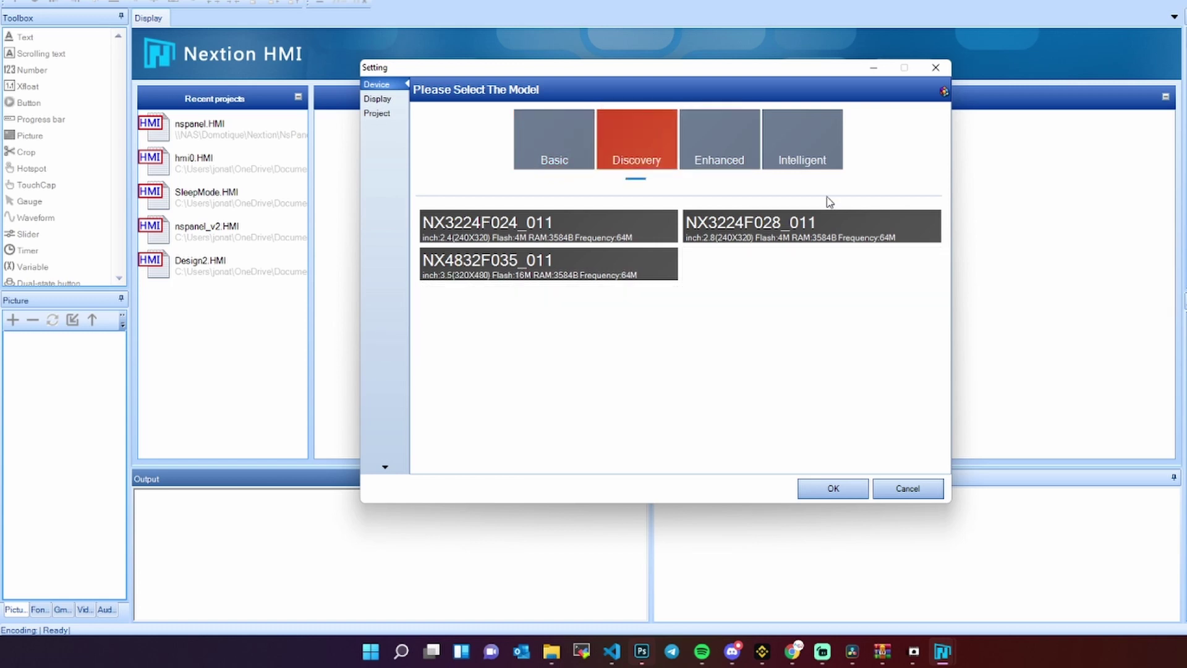
{"action": "left_click", "coordinate": [483, 272]}
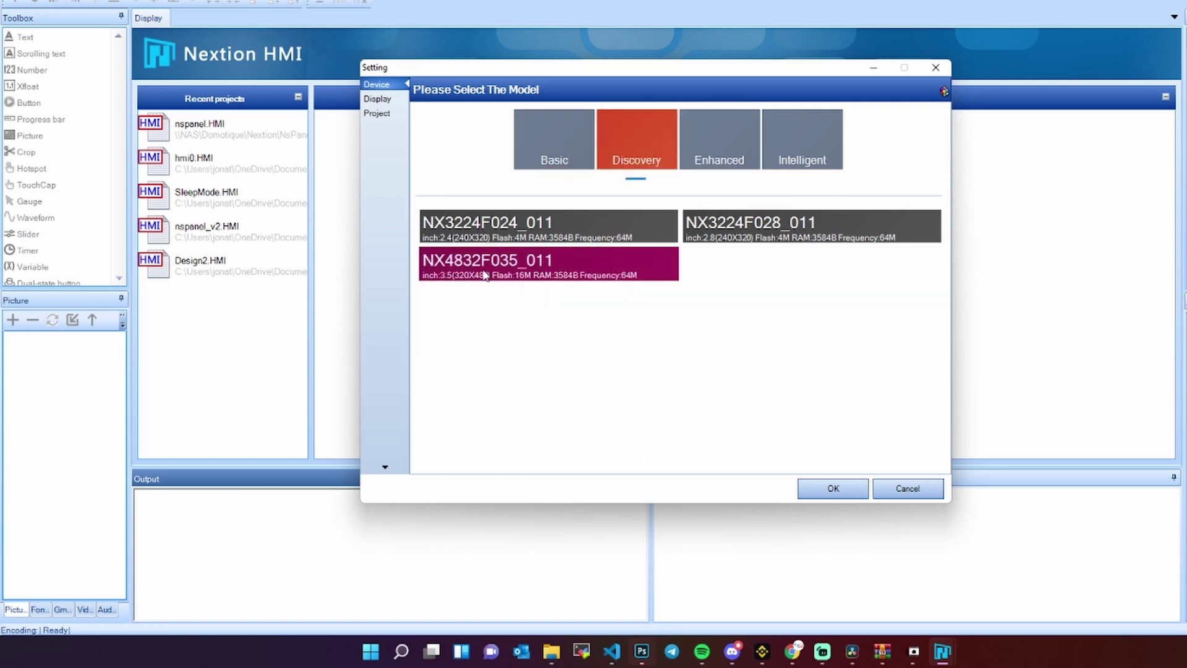
Set the display direction to 270 Horizontal and confirm the new project's settings.
{"action": "left_click", "coordinate": [833, 490]}
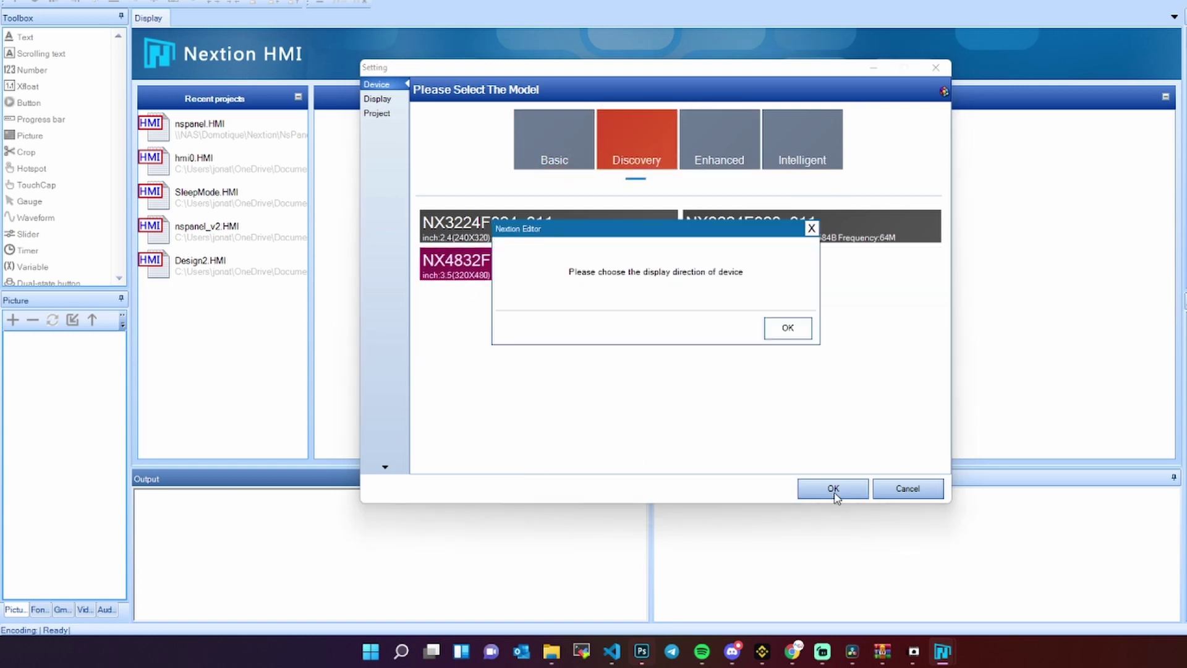
{"action": "left_click", "coordinate": [785, 327]}
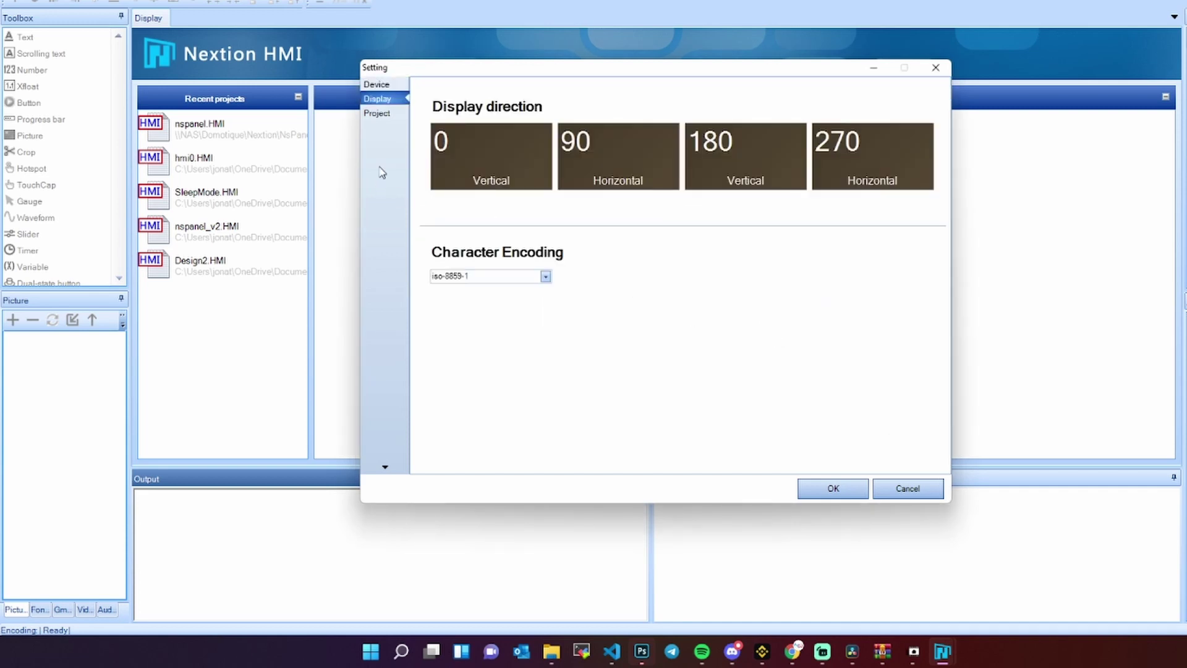
{"action": "left_click", "coordinate": [872, 177]}
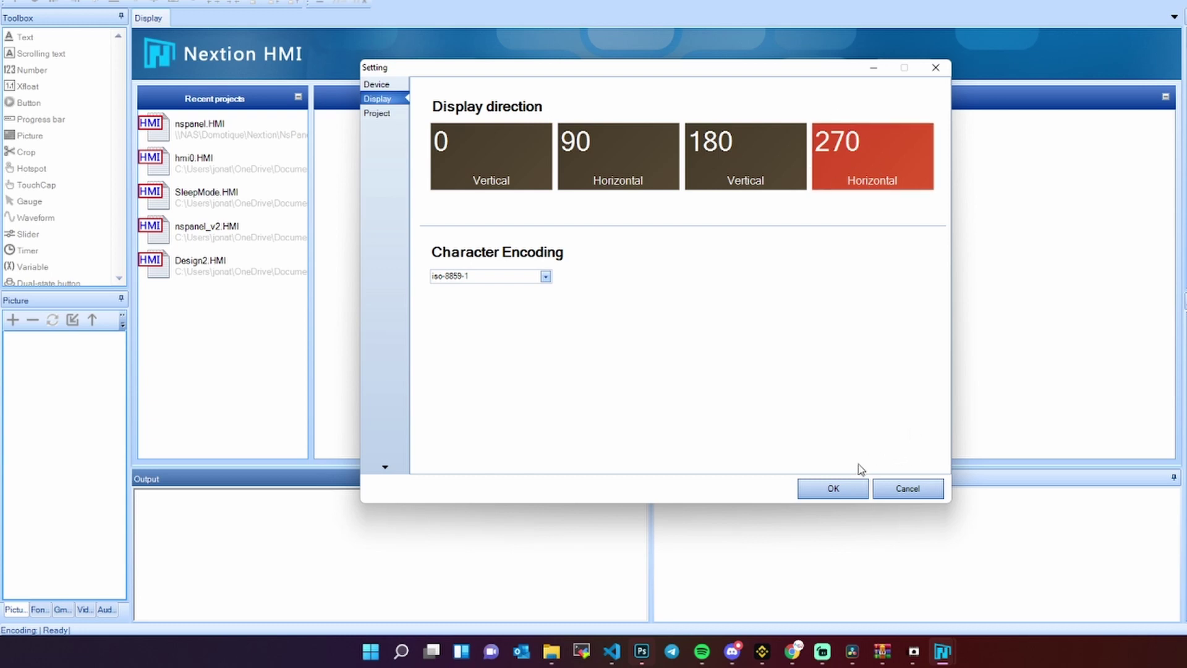
{"action": "left_click", "coordinate": [844, 488]}
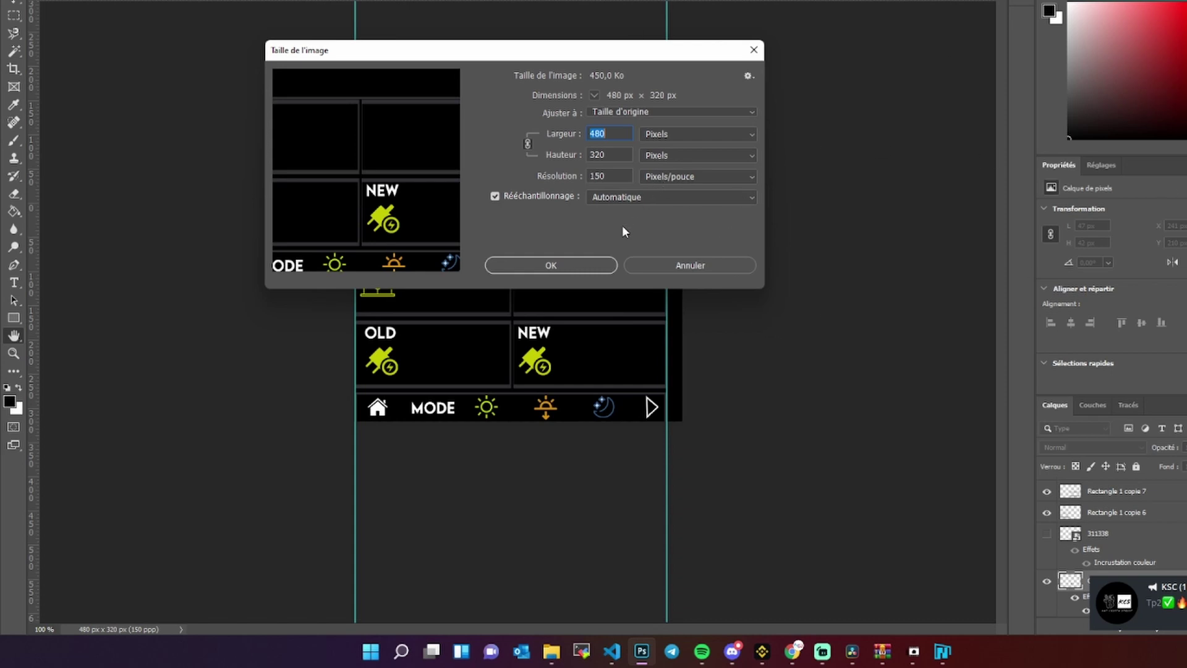
Close the image size settings of the MAISON page design in Photoshop and review its layers.
{"action": "left_click", "coordinate": [572, 259]}
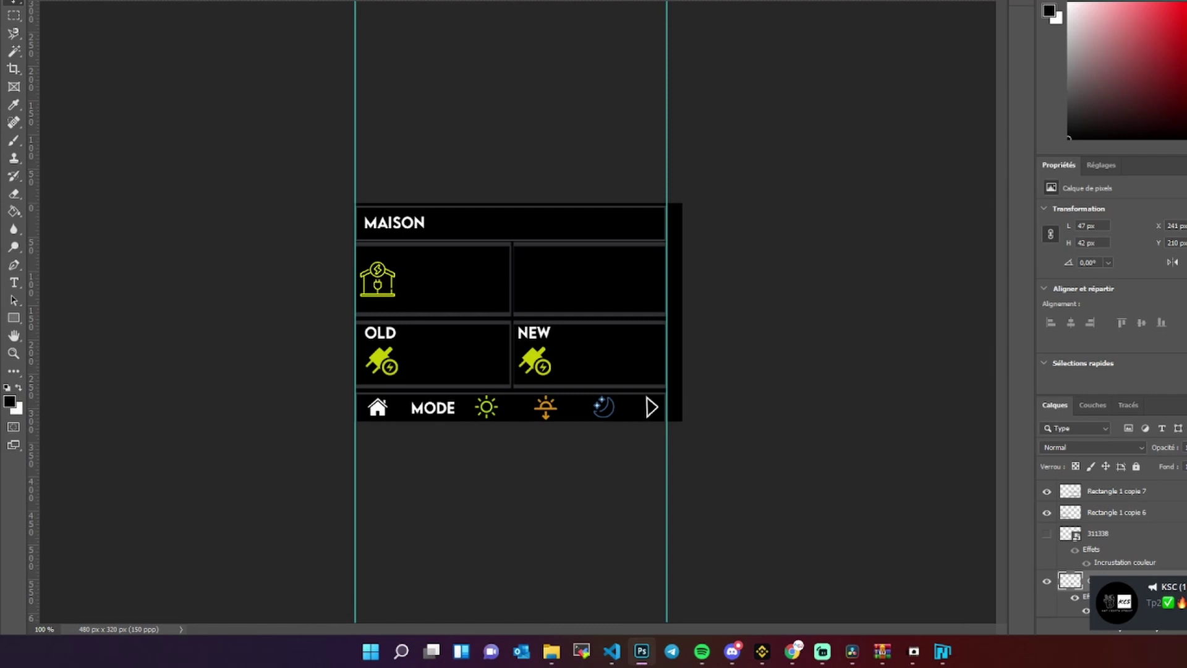
{"action": "scroll", "coordinate": [1120, 533], "scroll_direction": "down", "scroll_amount": 2}
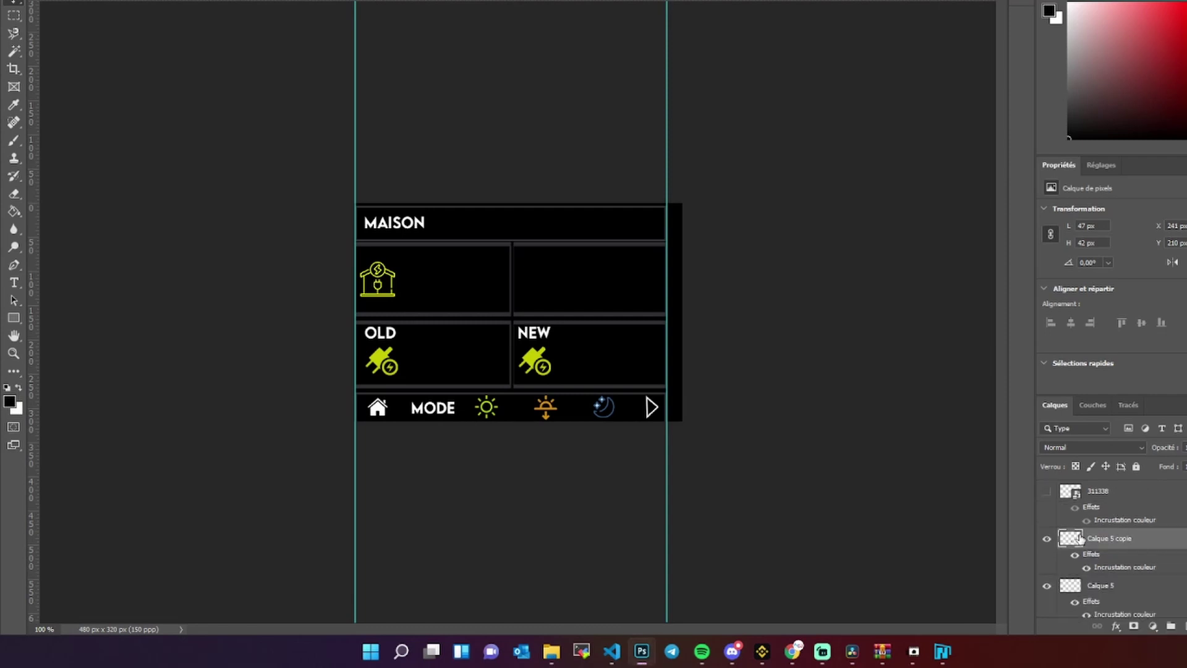
{"action": "scroll", "coordinate": [1153, 564], "scroll_direction": "down", "scroll_amount": 4}
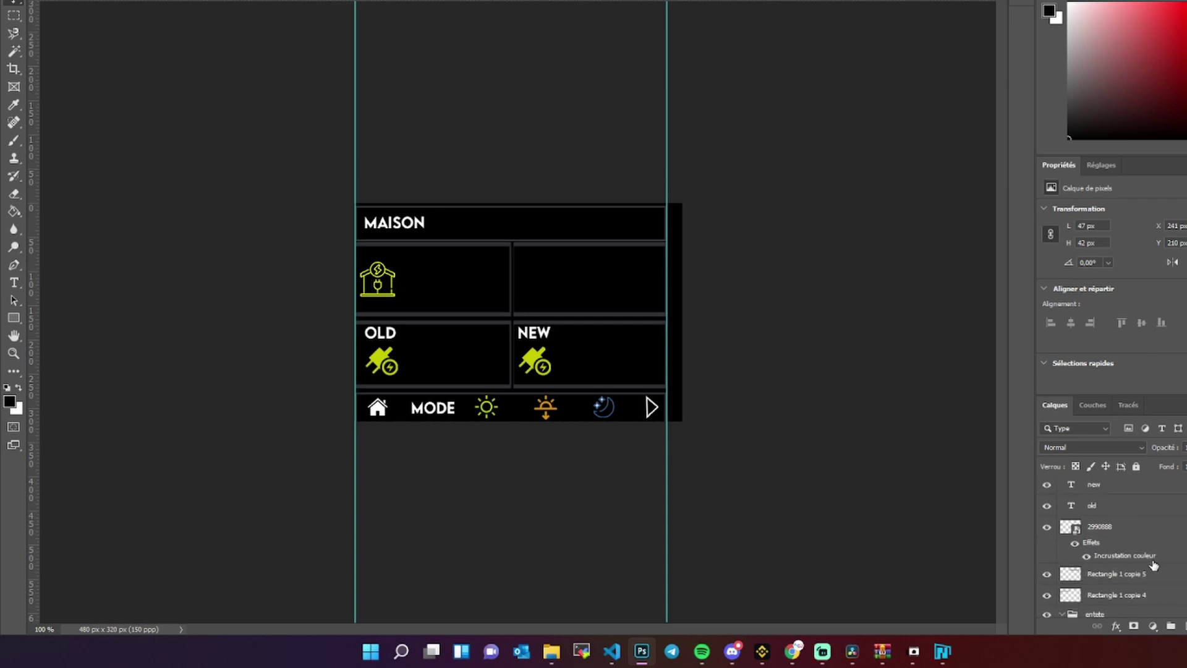
{"action": "scroll", "coordinate": [1144, 557], "scroll_direction": "up", "scroll_amount": 1}
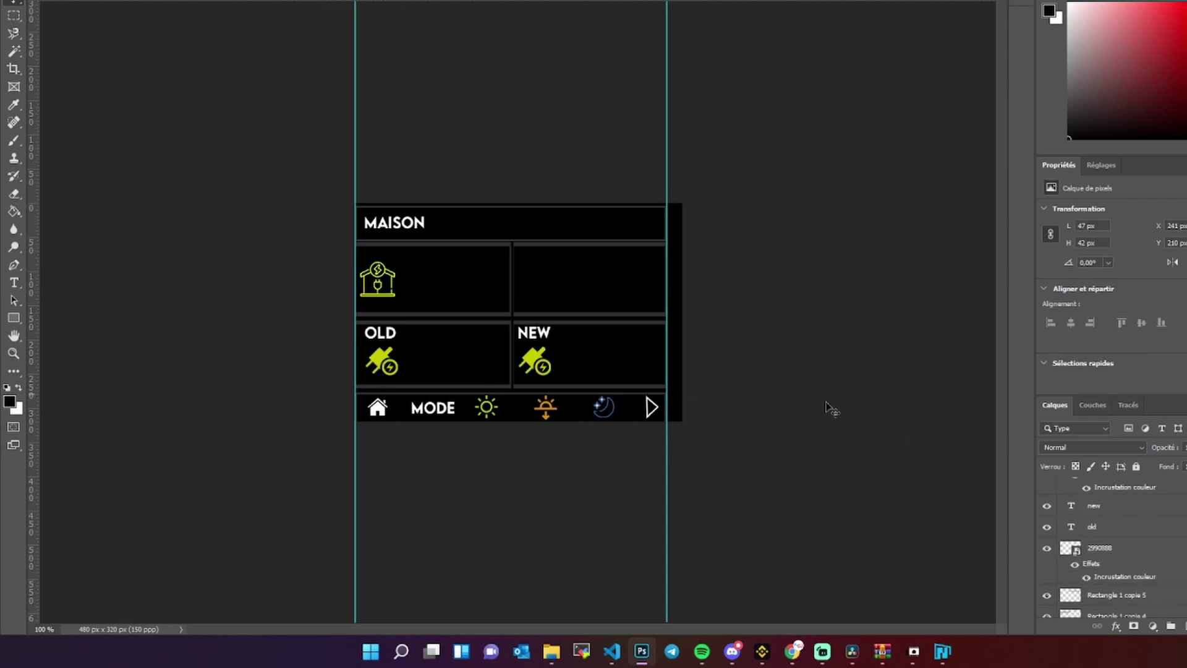
{"action": "scroll", "coordinate": [1088, 519], "scroll_direction": "up", "scroll_amount": 1}
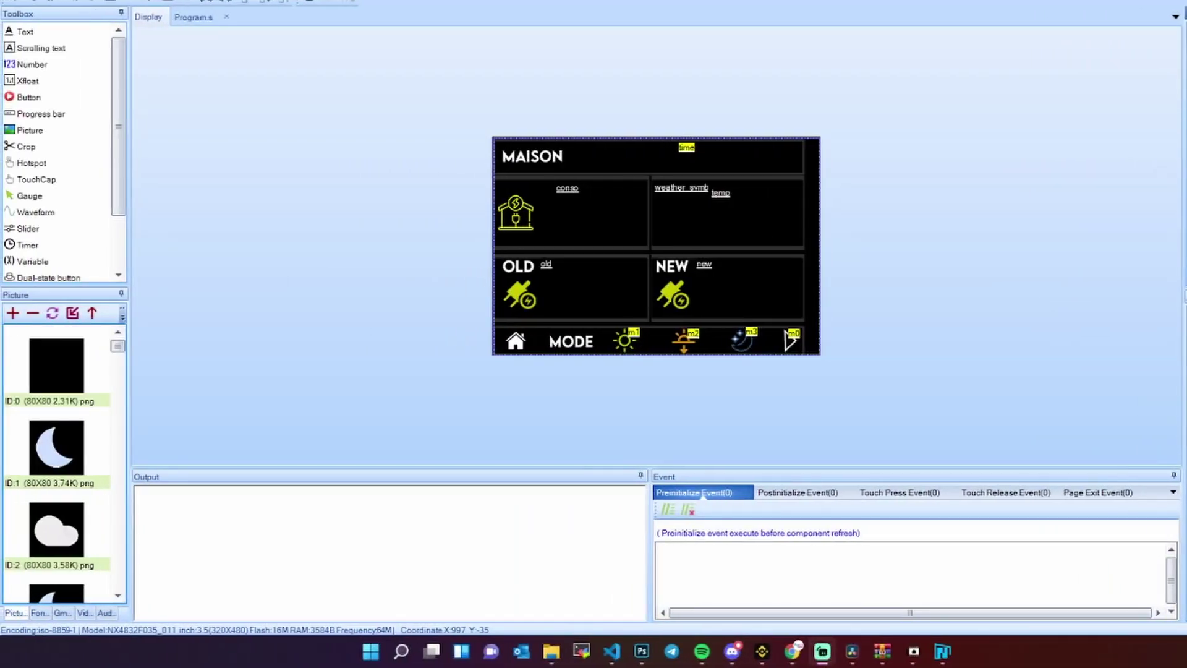
View the design folder for importable pictures, close it without importing, and look through the project's picture library.
{"action": "left_click", "coordinate": [13, 314]}
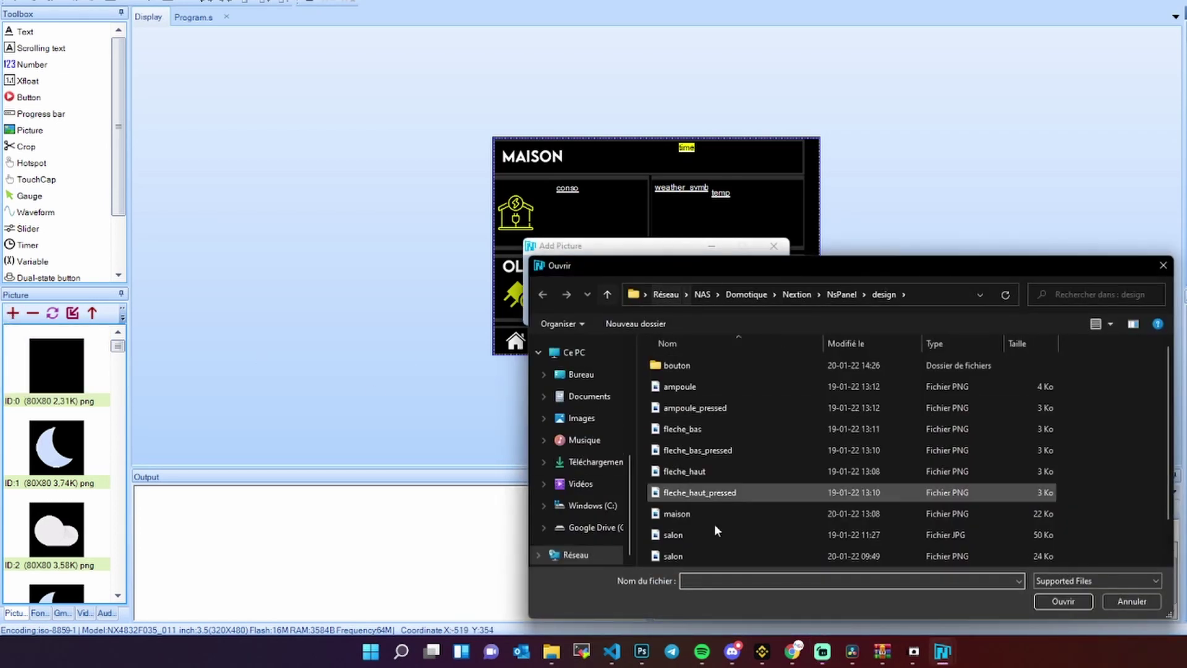
{"action": "left_click", "coordinate": [1162, 268]}
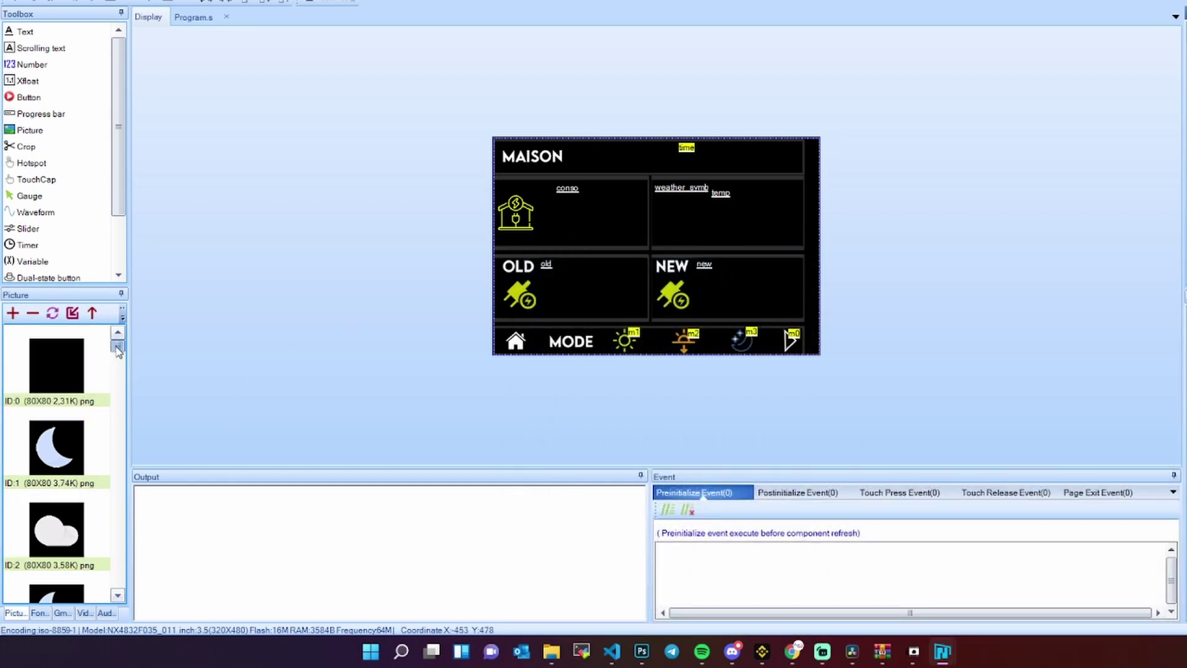
{"action": "scroll", "coordinate": [44, 402], "scroll_direction": "down", "scroll_amount": 3}
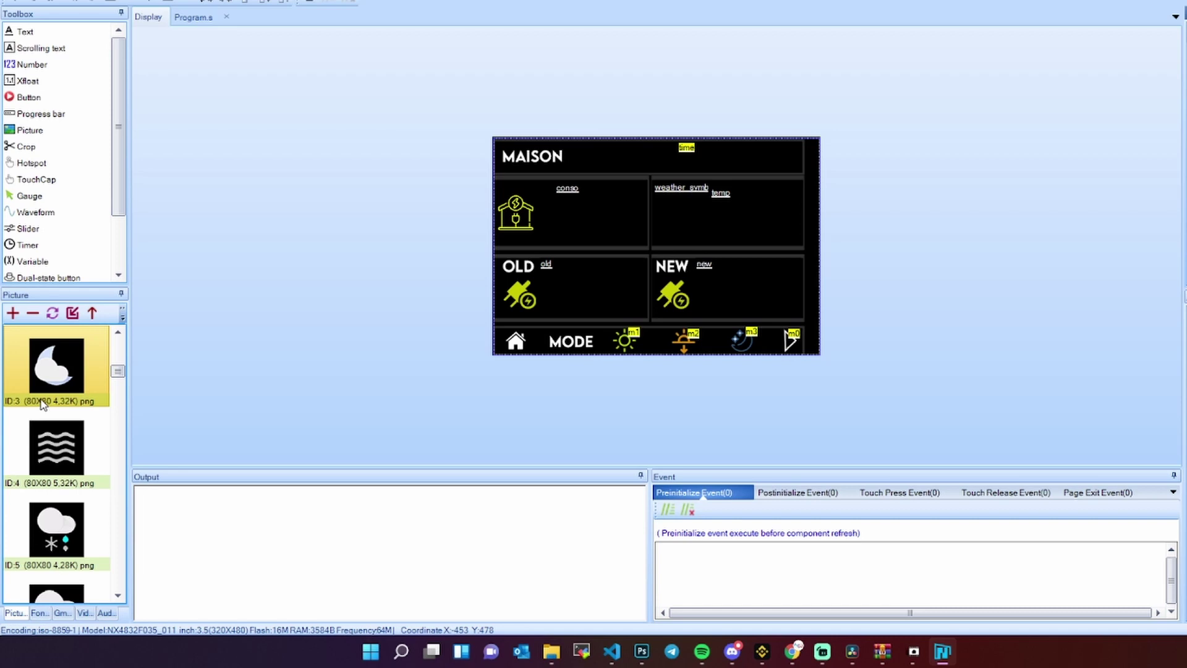
{"action": "scroll", "coordinate": [42, 403], "scroll_direction": "down", "scroll_amount": 7}
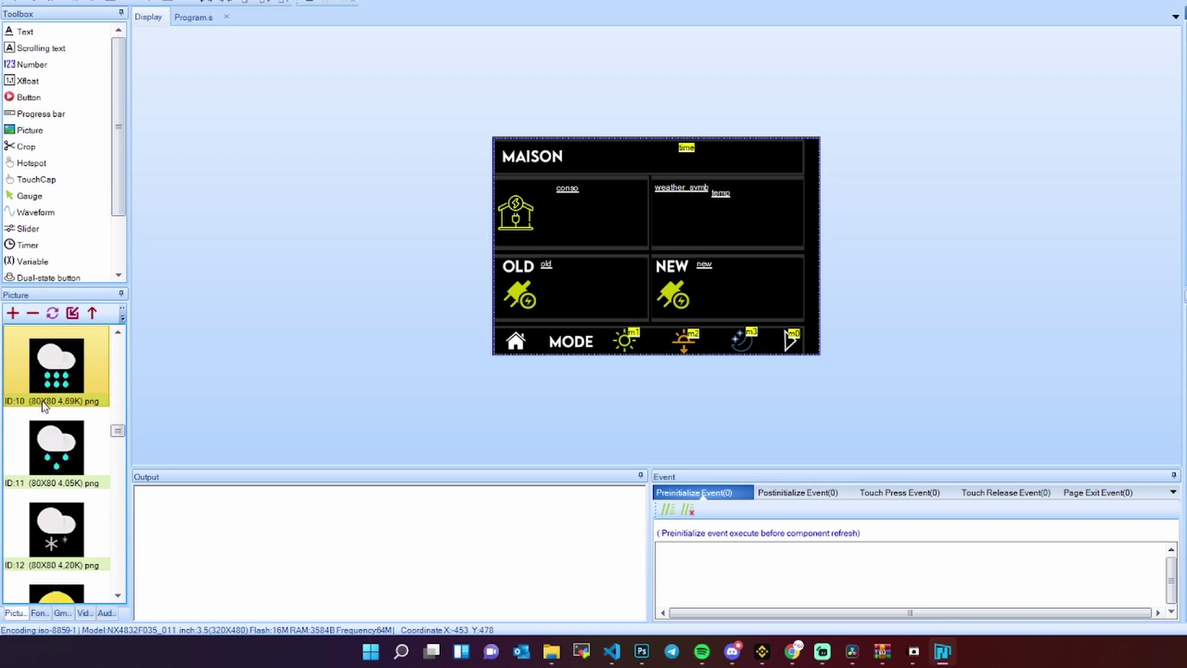
{"action": "scroll", "coordinate": [43, 404], "scroll_direction": "down", "scroll_amount": 5}
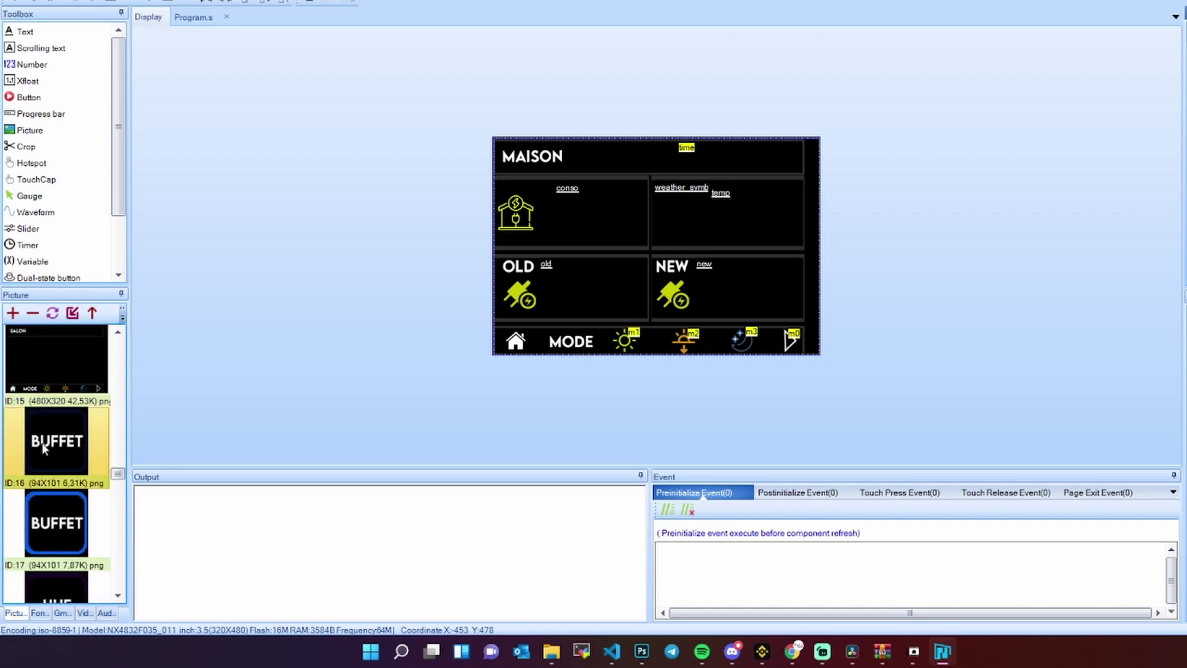
{"action": "scroll", "coordinate": [42, 446], "scroll_direction": "down", "scroll_amount": 1}
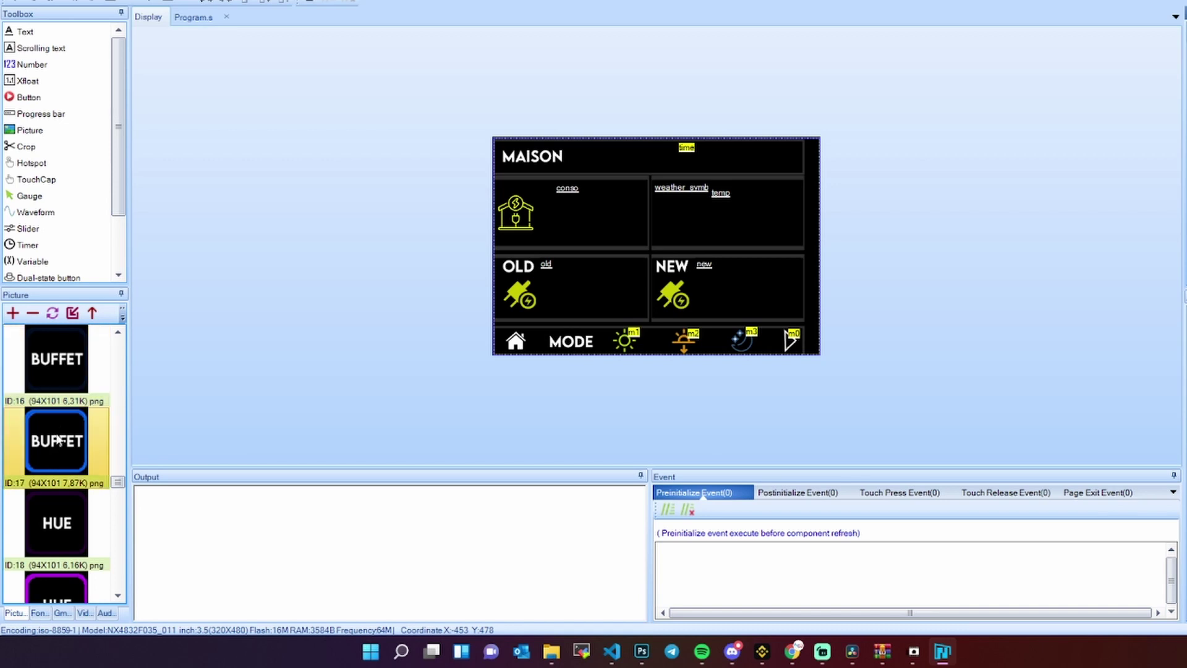
Compare the plain and blue-outlined BUFFET button pictures, IDs 16 and 17, and examine the button pictures after them.
{"action": "left_click", "coordinate": [68, 399]}
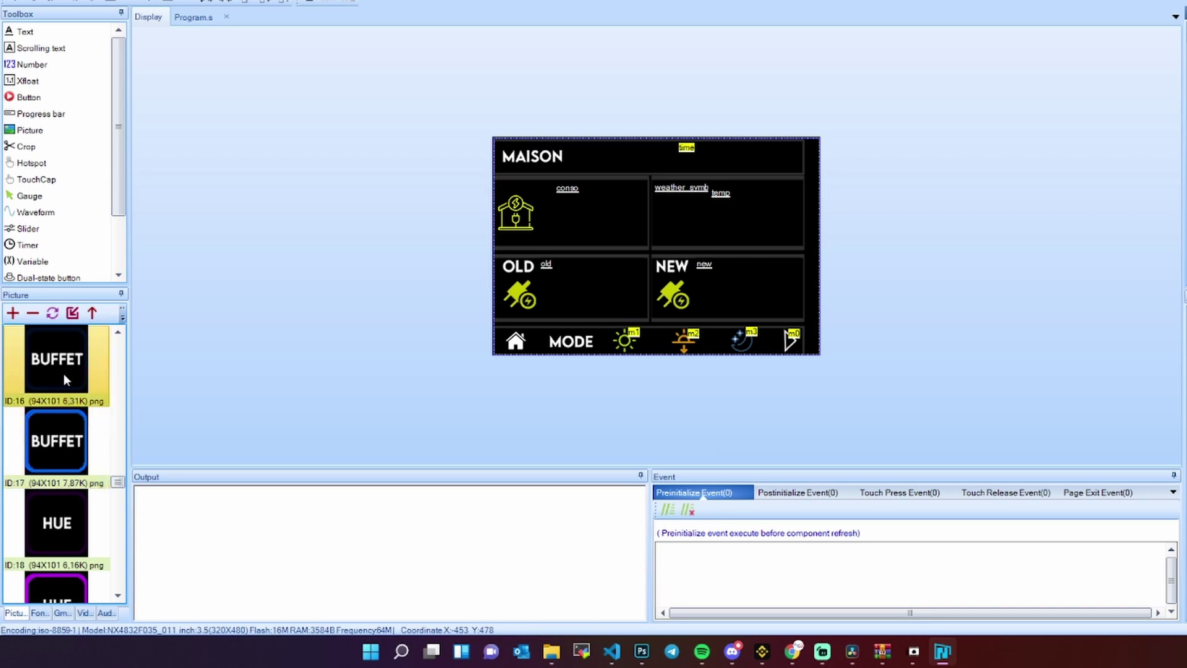
{"action": "left_click", "coordinate": [69, 440]}
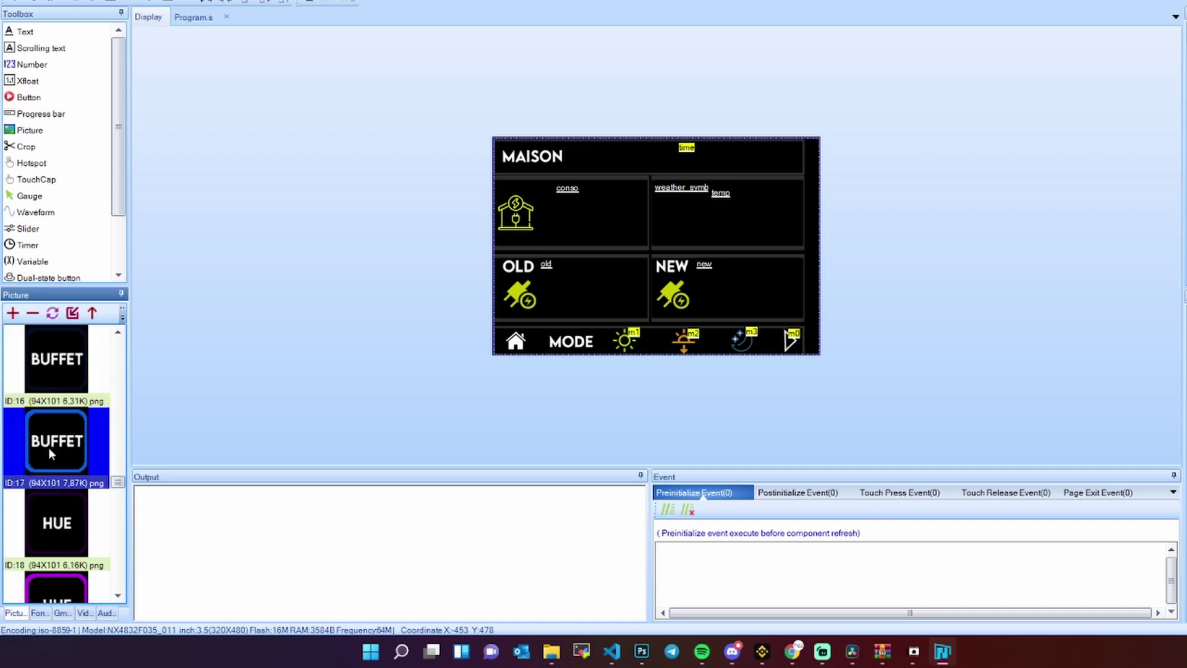
{"action": "left_click", "coordinate": [81, 374]}
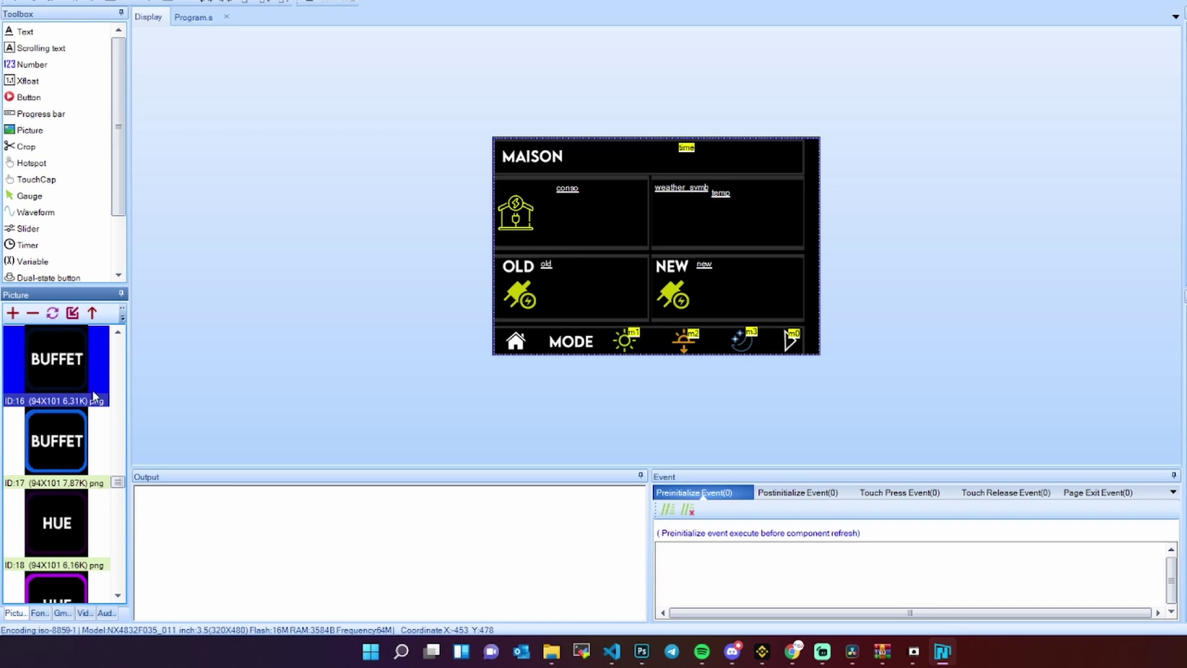
{"action": "left_click", "coordinate": [83, 443]}
{"action": "left_click", "coordinate": [70, 368]}
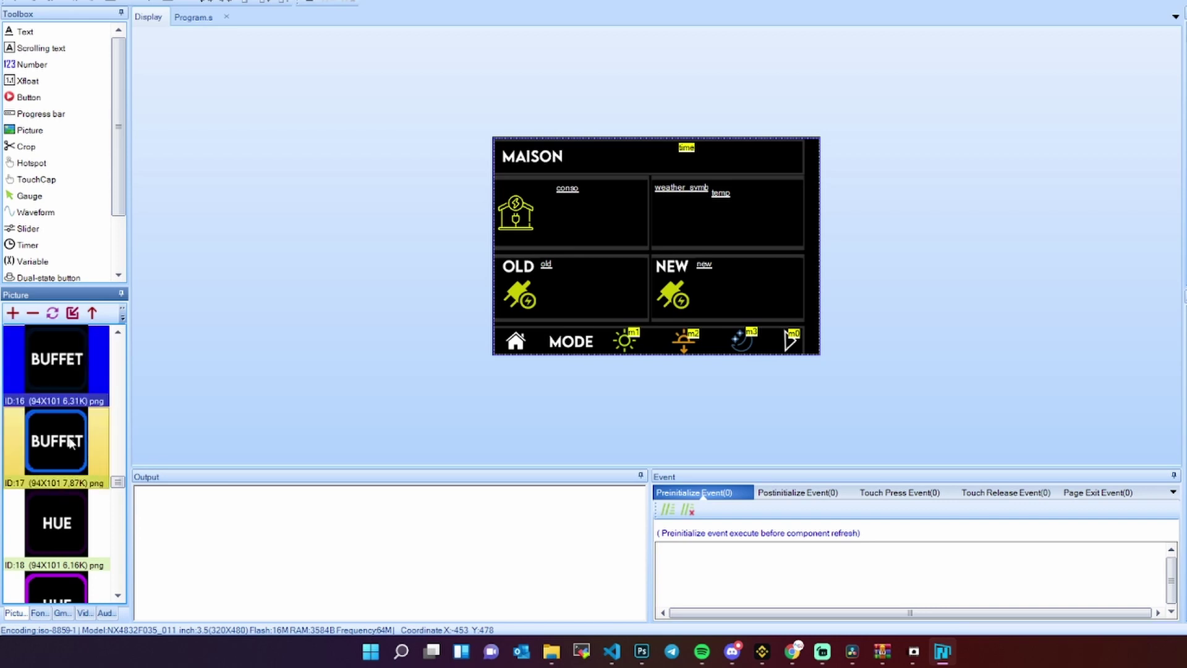
{"action": "left_click", "coordinate": [71, 444]}
{"action": "left_click", "coordinate": [68, 366]}
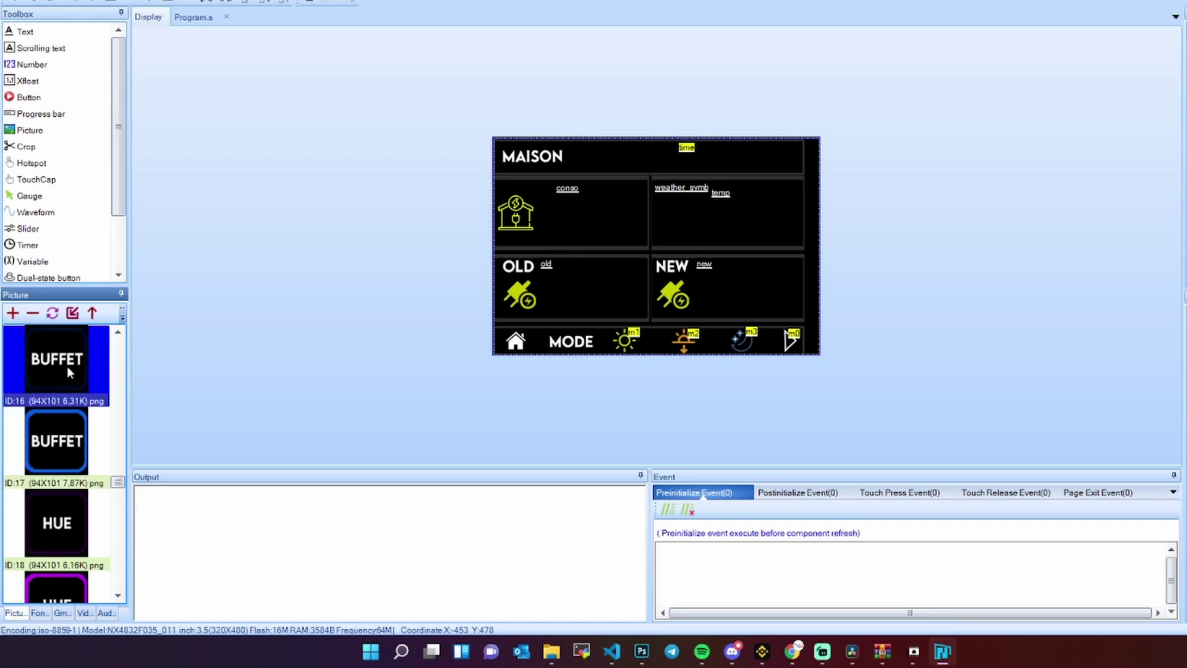
{"action": "left_click", "coordinate": [69, 448]}
{"action": "scroll", "coordinate": [69, 448], "scroll_direction": "down", "scroll_amount": 8}
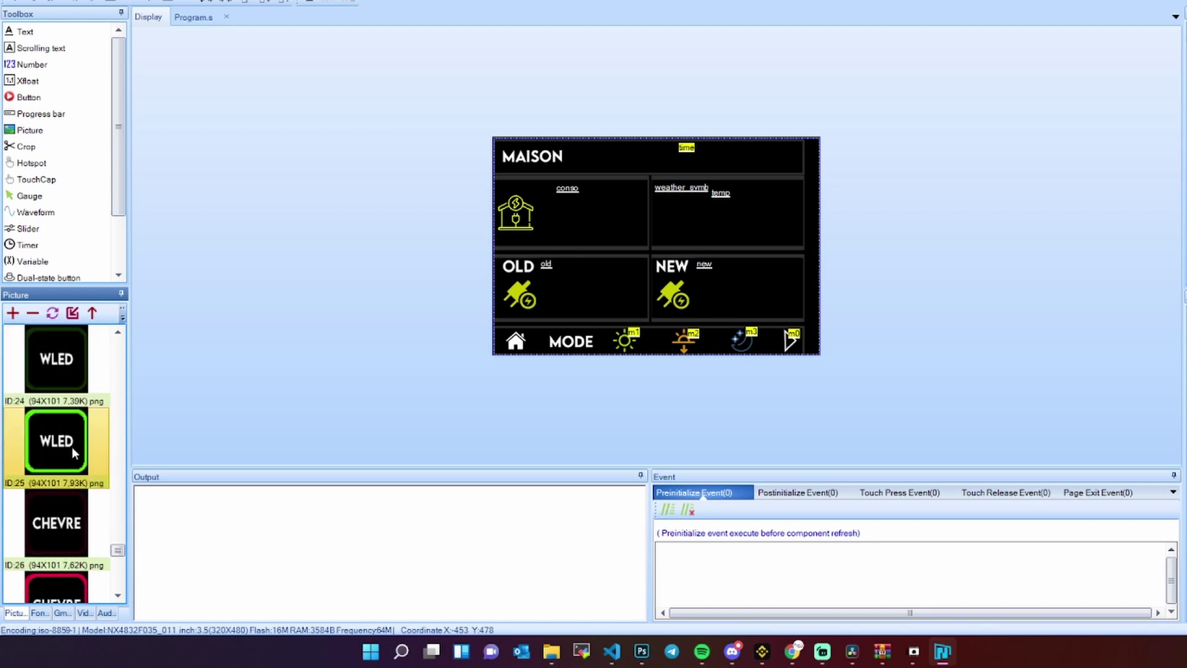
Simulate the interface, go from the MAISON page to the SALON page, test the HUE, BUFFET and CHEVRE buttons, and close the simulator.
{"action": "scroll", "coordinate": [72, 447], "scroll_direction": "down", "scroll_amount": 4}
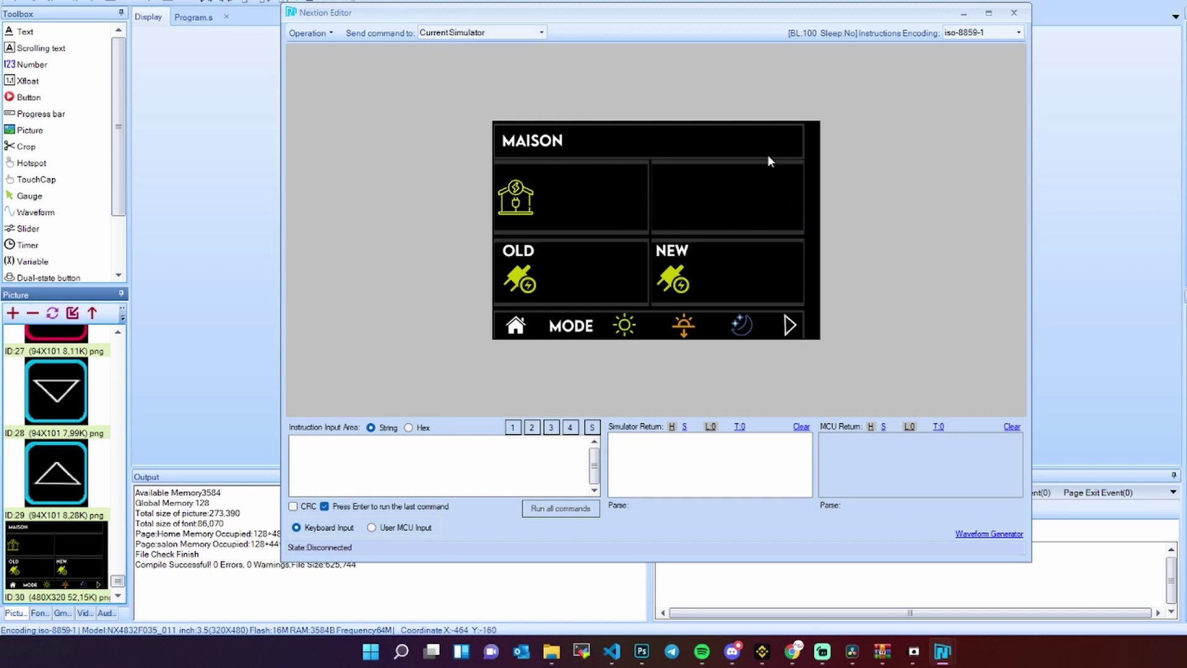
{"action": "left_click", "coordinate": [789, 325]}
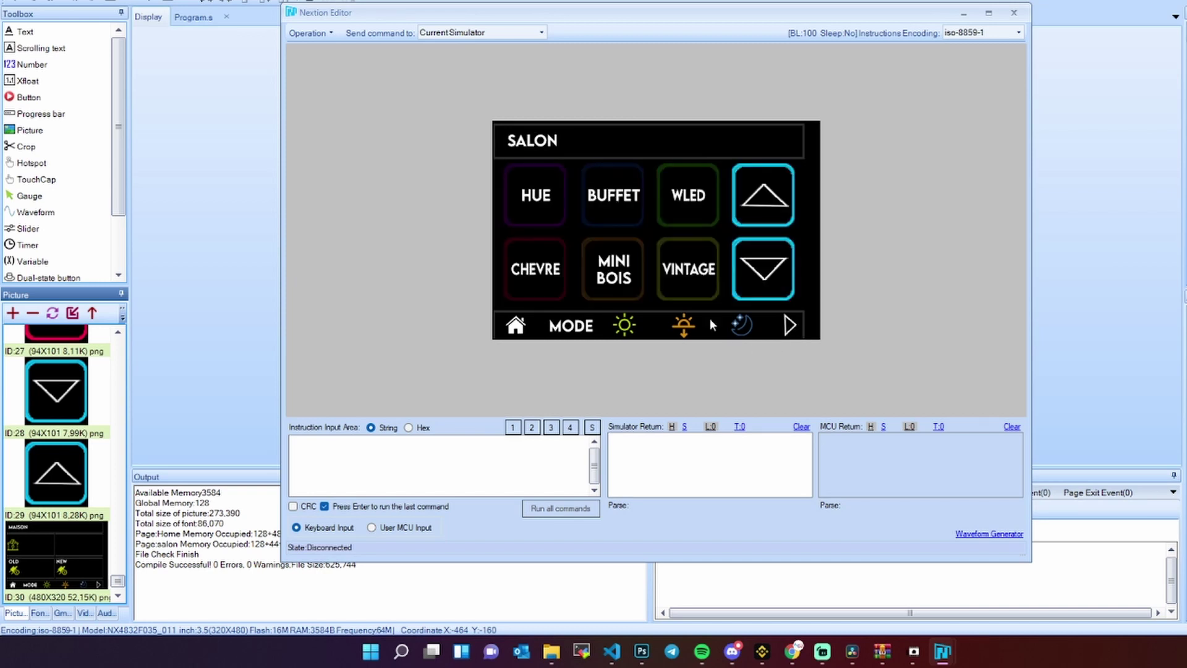
{"action": "left_click", "coordinate": [549, 198]}
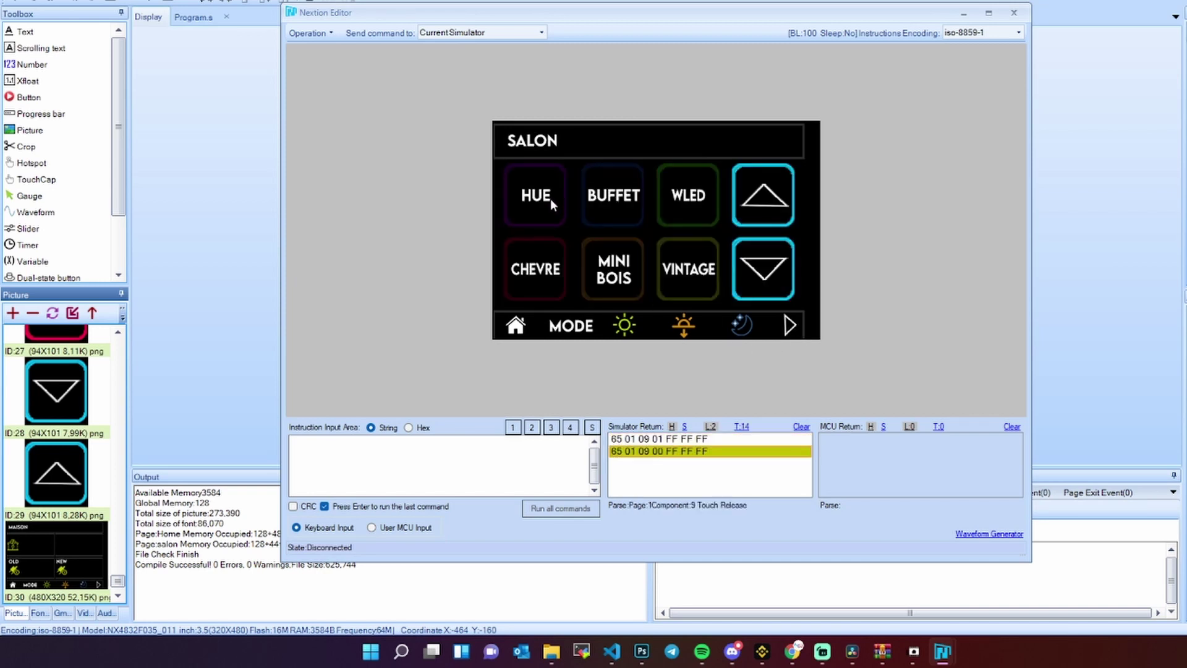
{"action": "left_click", "coordinate": [614, 203]}
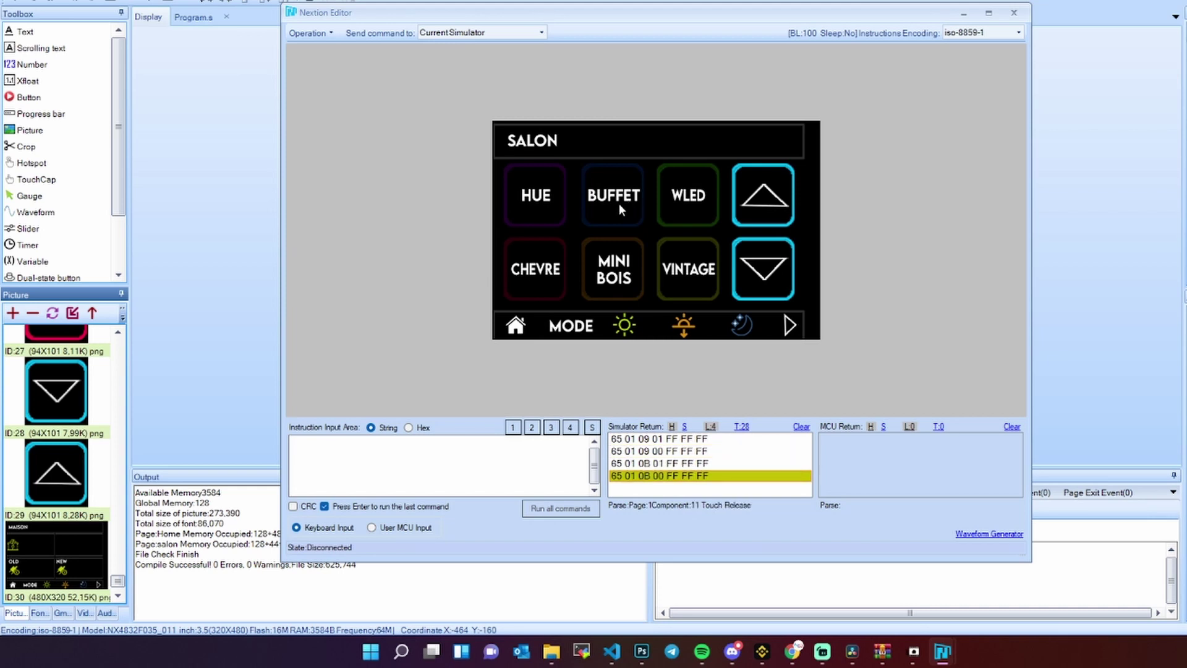
{"action": "left_click", "coordinate": [539, 276]}
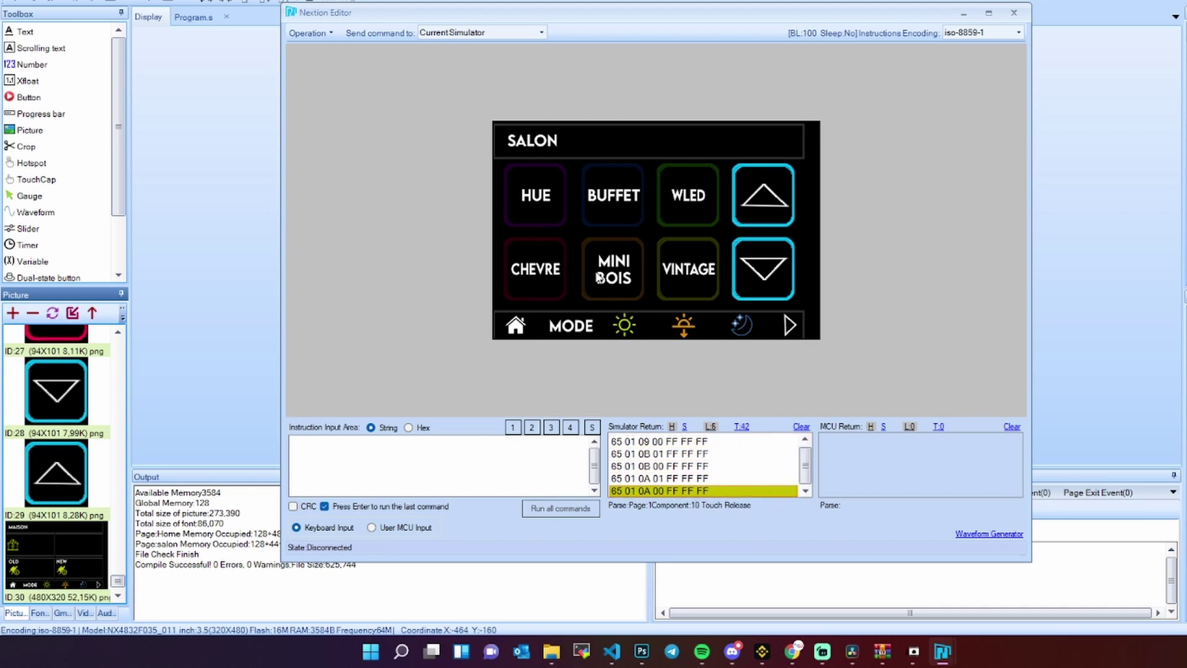
{"action": "left_click", "coordinate": [1008, 16]}
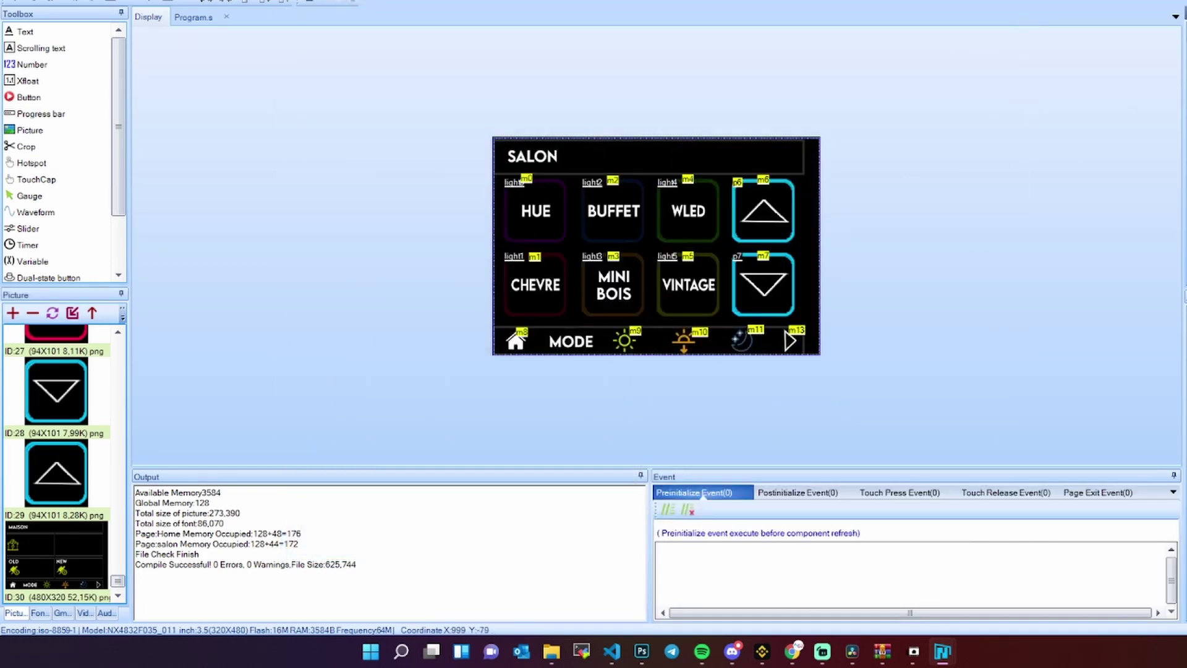
Inspect the touch events of the HUE button's m0 hotspot and of the light picture beneath it on the SALON page.
{"action": "left_click", "coordinate": [535, 217]}
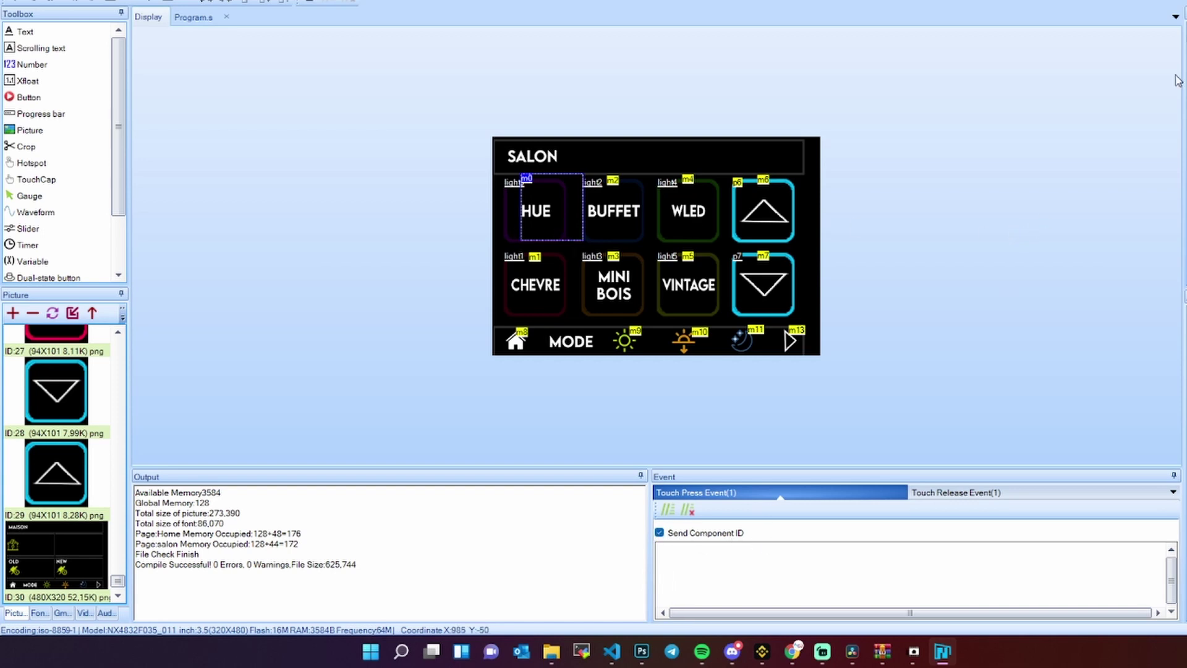
{"action": "left_click", "coordinate": [1059, 234]}
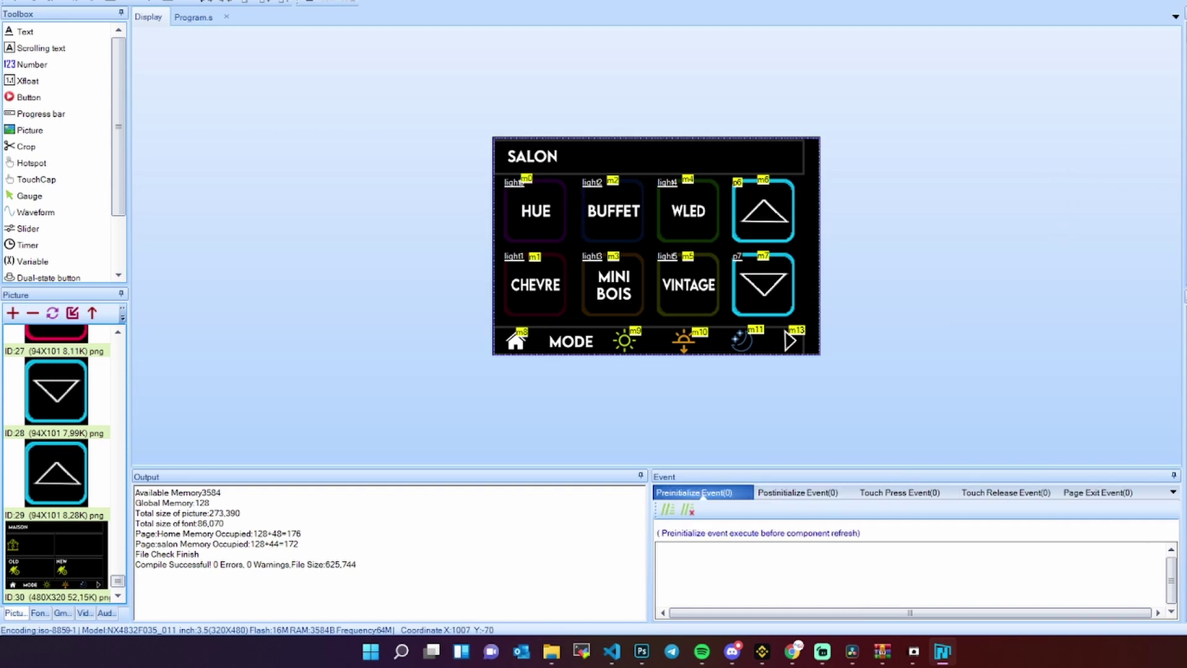
{"action": "left_click", "coordinate": [513, 213]}
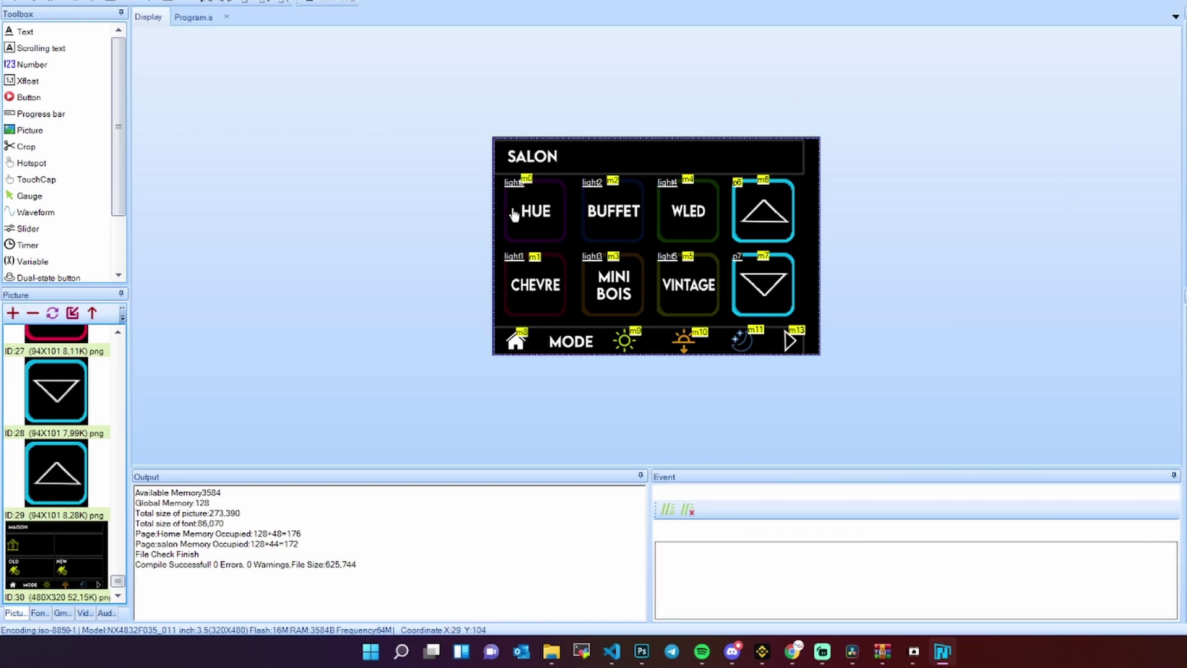
{"action": "left_click", "coordinate": [546, 207]}
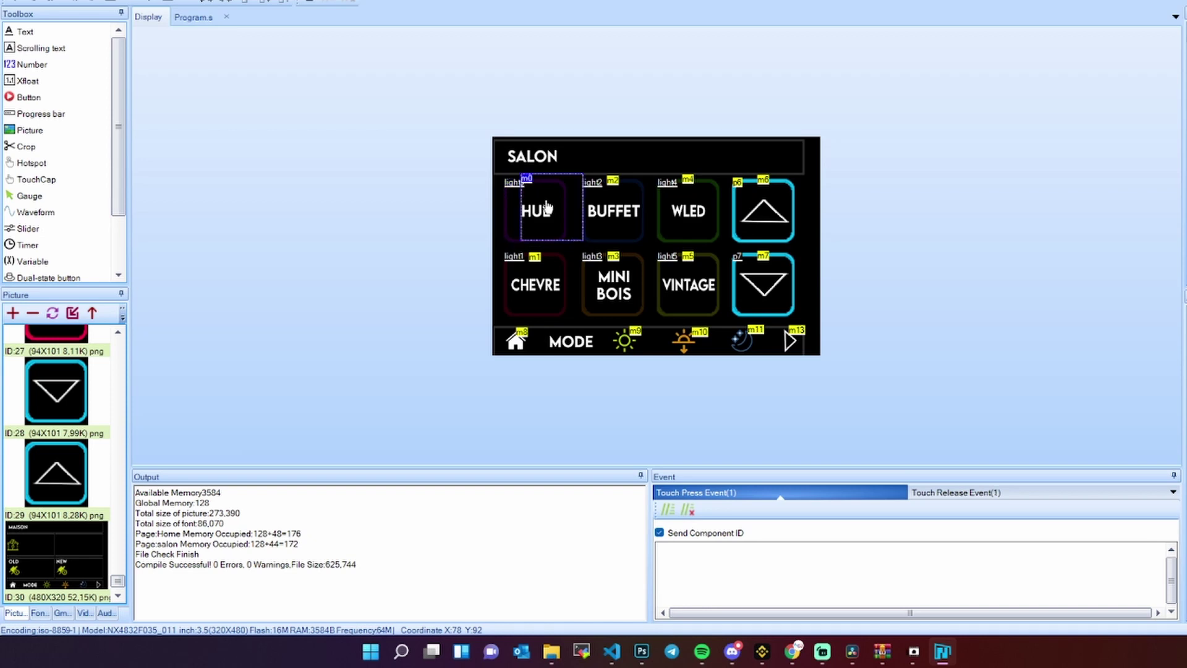
{"action": "left_click", "coordinate": [509, 223]}
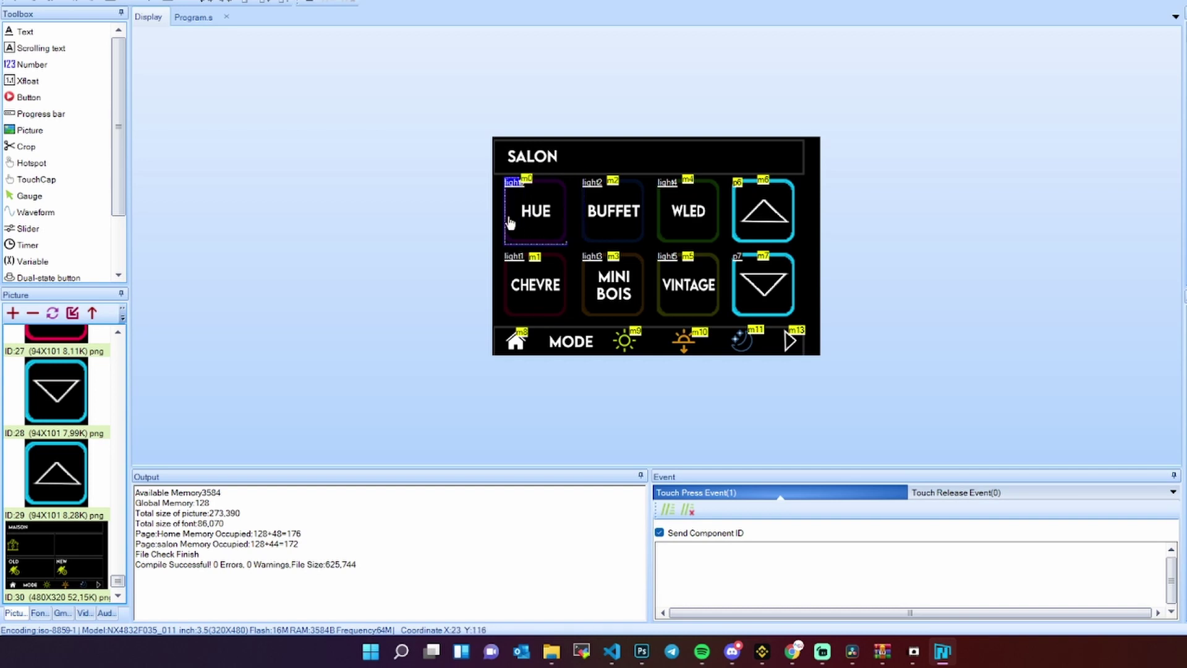
{"action": "left_click", "coordinate": [551, 216]}
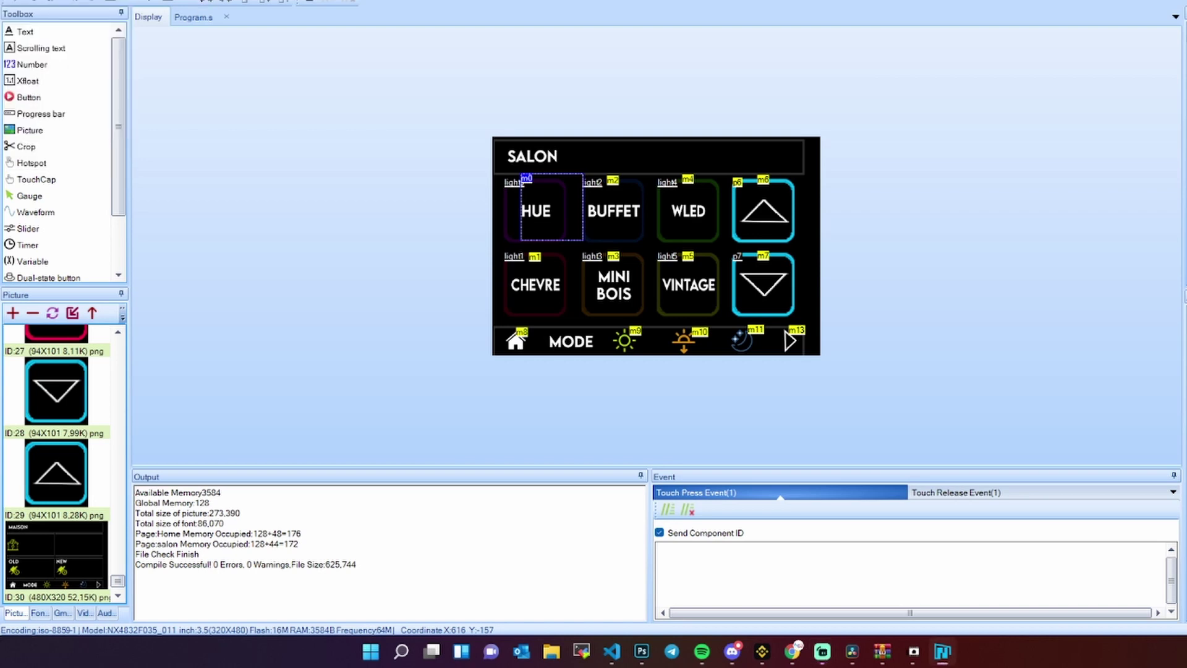
Output the project as nspanel.tft to the default output folder and locate the generated file there.
{"action": "key", "text": "alt+f"}
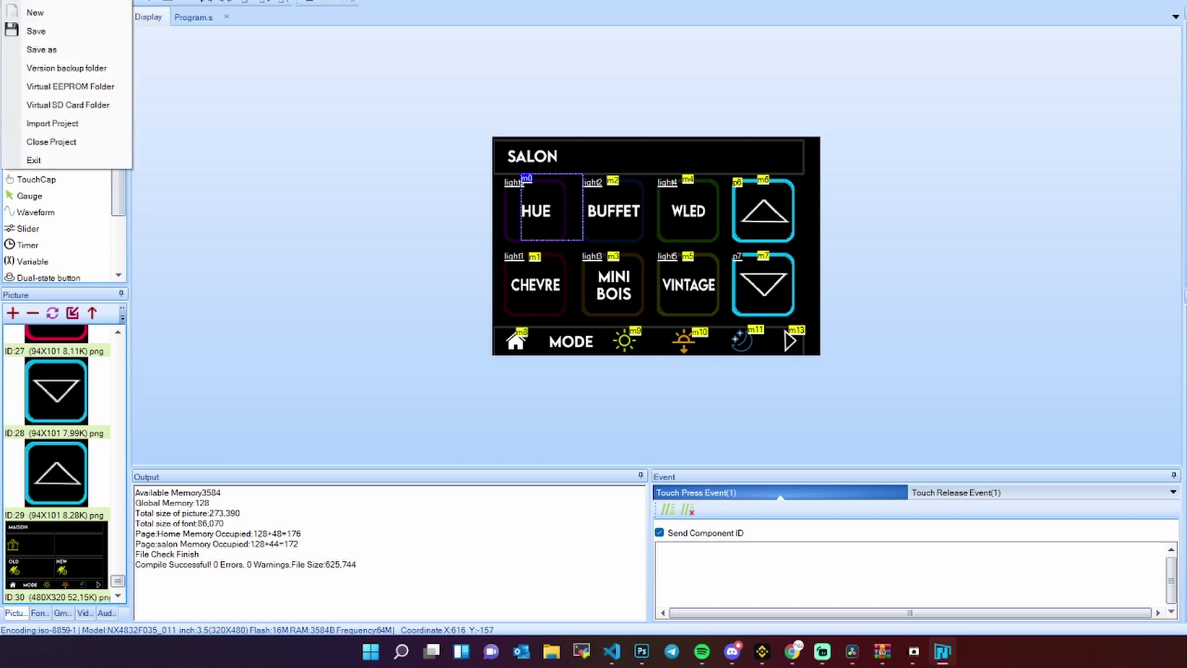
{"action": "key", "text": "Return"}
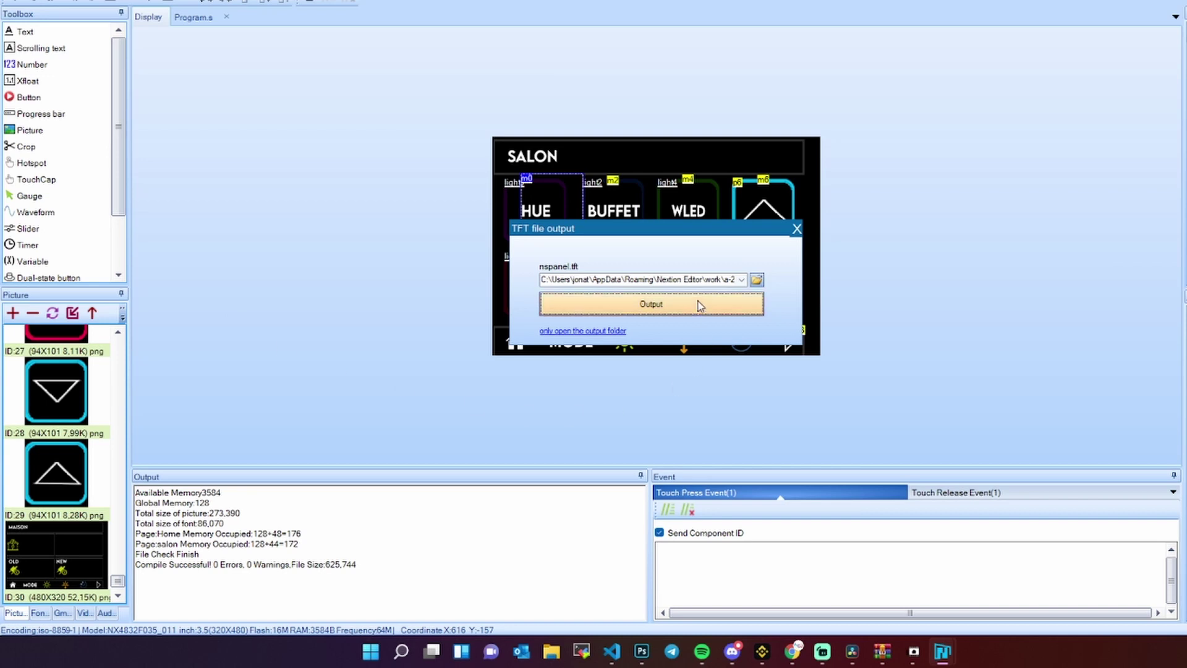
{"action": "left_click_drag", "start_coordinate": [728, 280], "coordinate": [527, 281]}
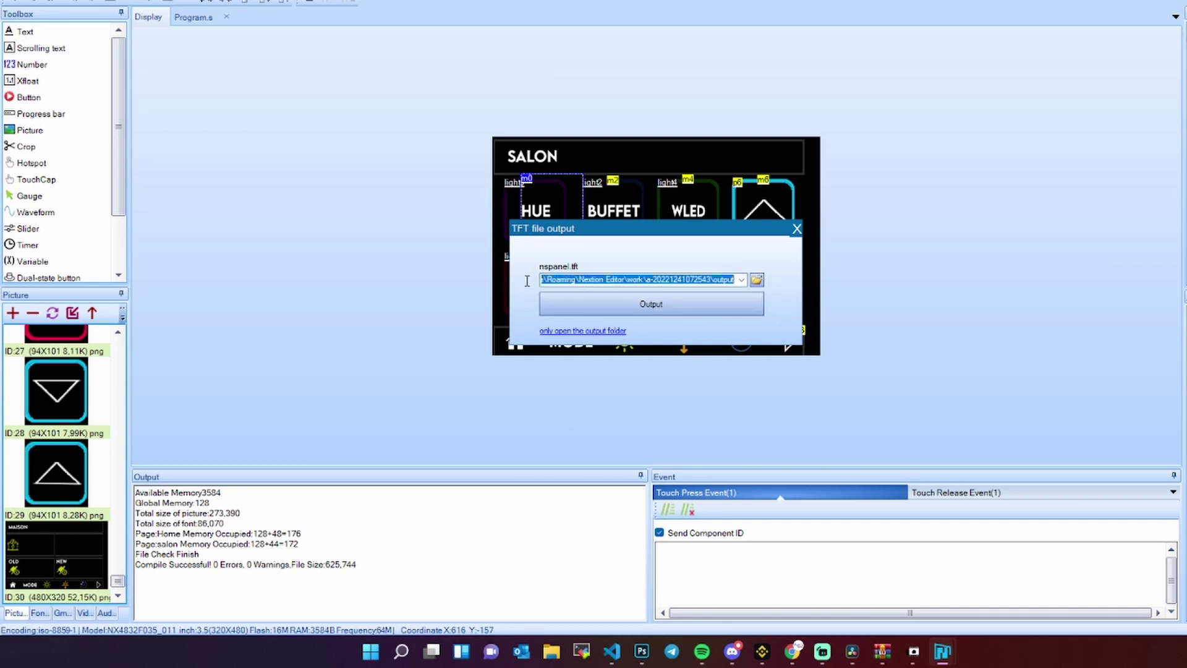
{"action": "left_click", "coordinate": [690, 317]}
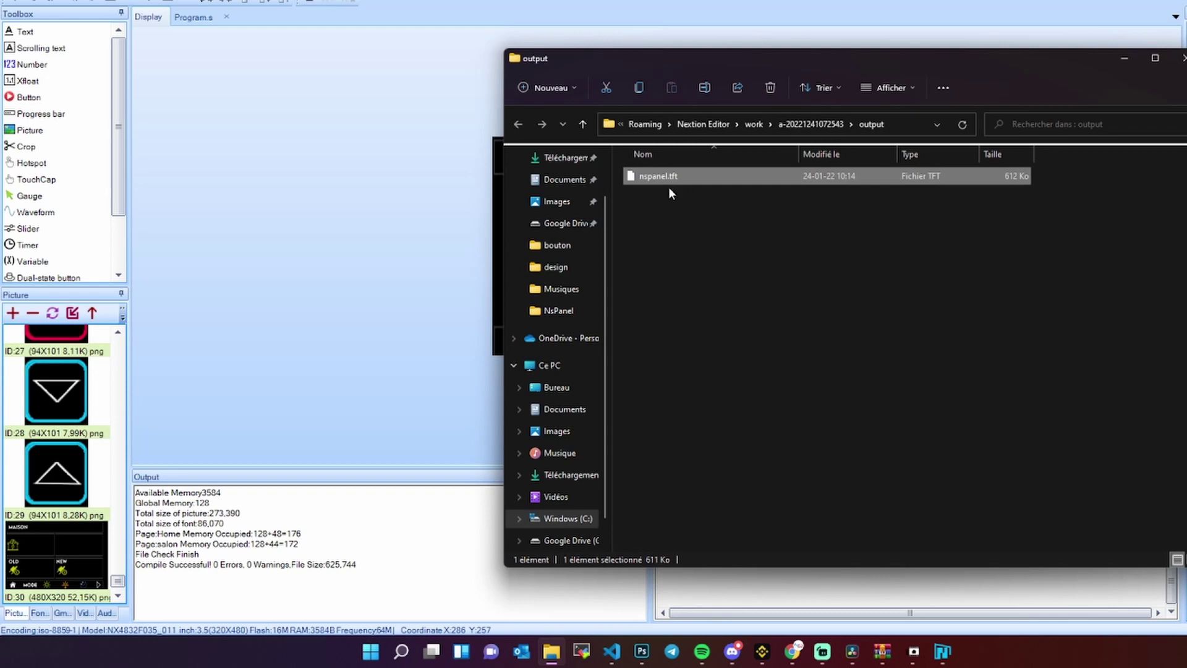
{"action": "left_click_drag", "start_coordinate": [681, 205], "coordinate": [621, 161]}
{"action": "left_click", "coordinate": [677, 210]}
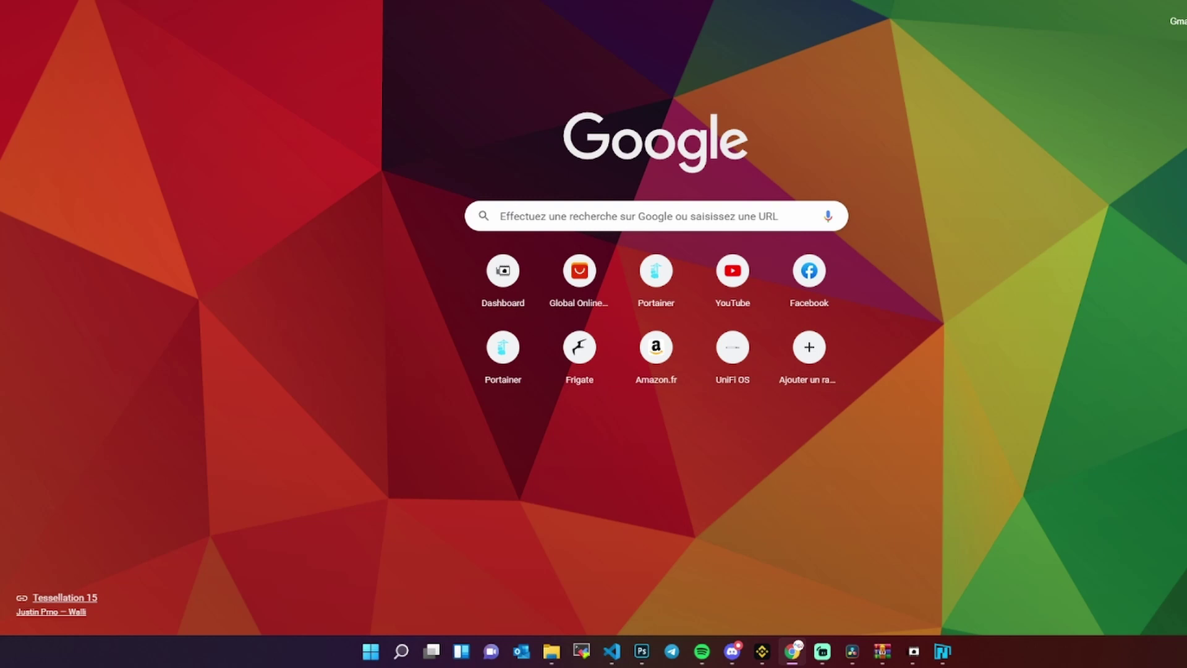
{"action": "key", "text": "ctrl+l"}
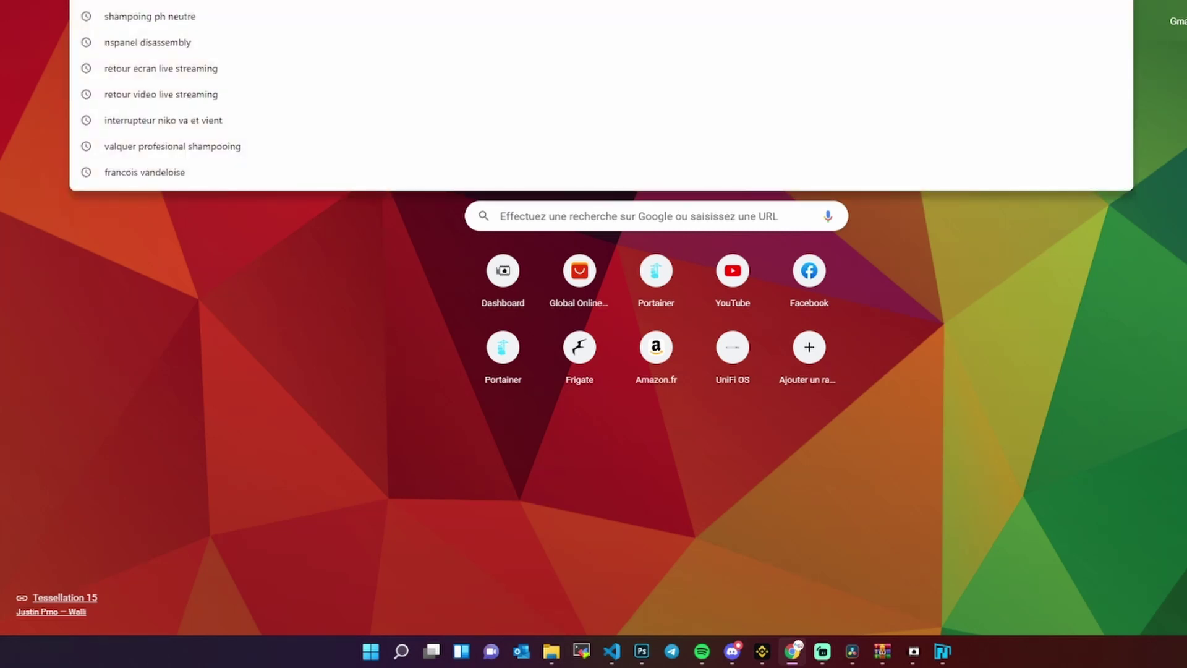
{"action": "key", "text": "Return"}
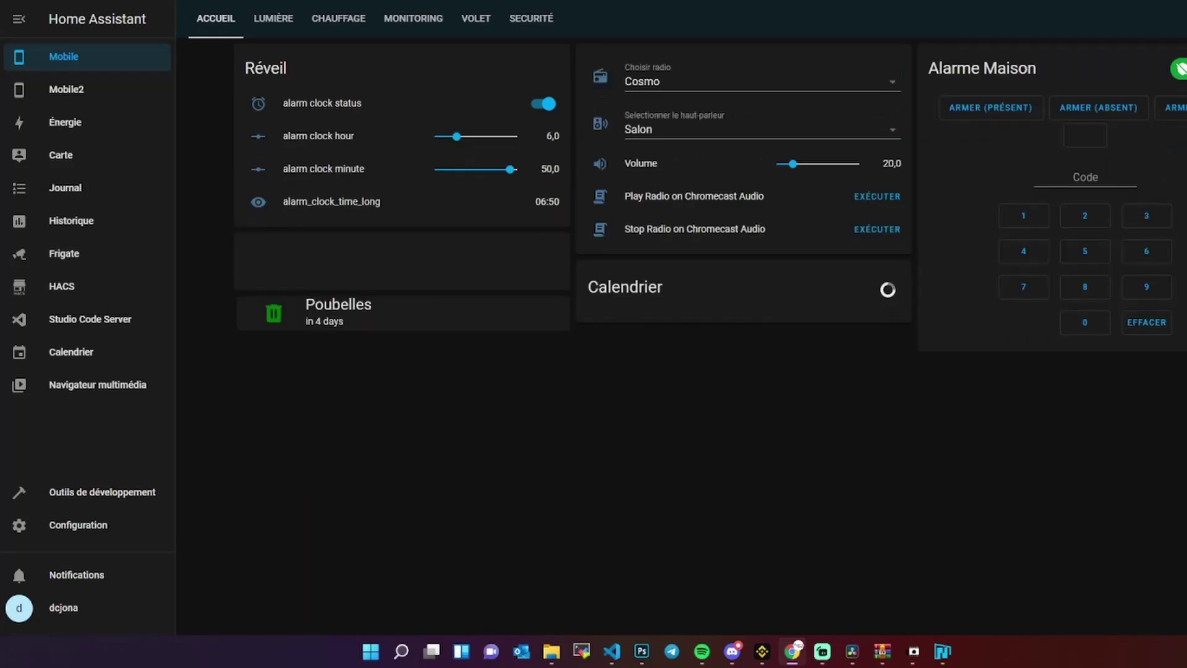
{"action": "left_click", "coordinate": [112, 322]}
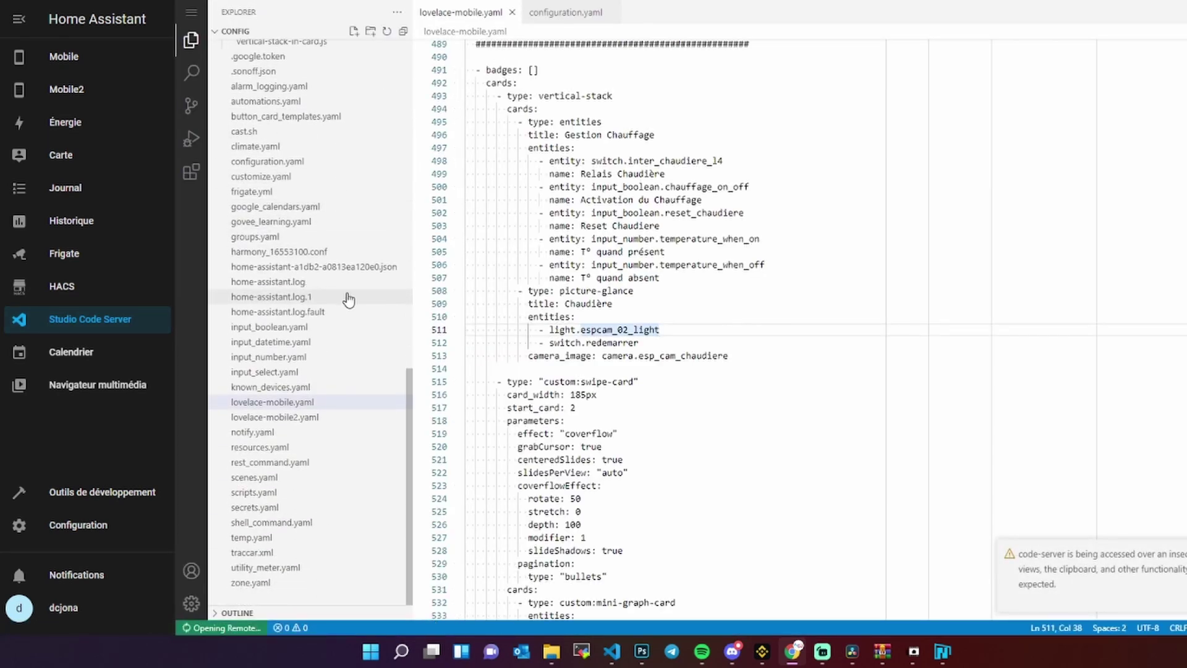
{"action": "scroll", "coordinate": [321, 301], "scroll_direction": "up", "scroll_amount": 5}
{"action": "scroll", "coordinate": [300, 291], "scroll_direction": "down", "scroll_amount": 1}
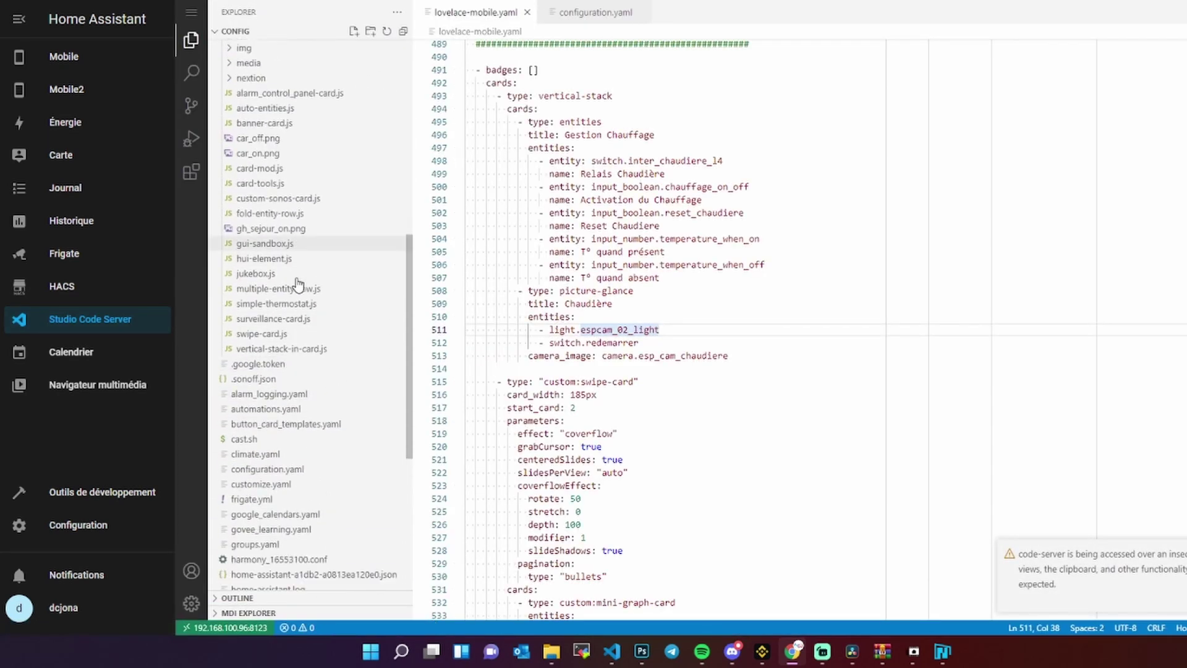
{"action": "scroll", "coordinate": [303, 298], "scroll_direction": "up", "scroll_amount": 4}
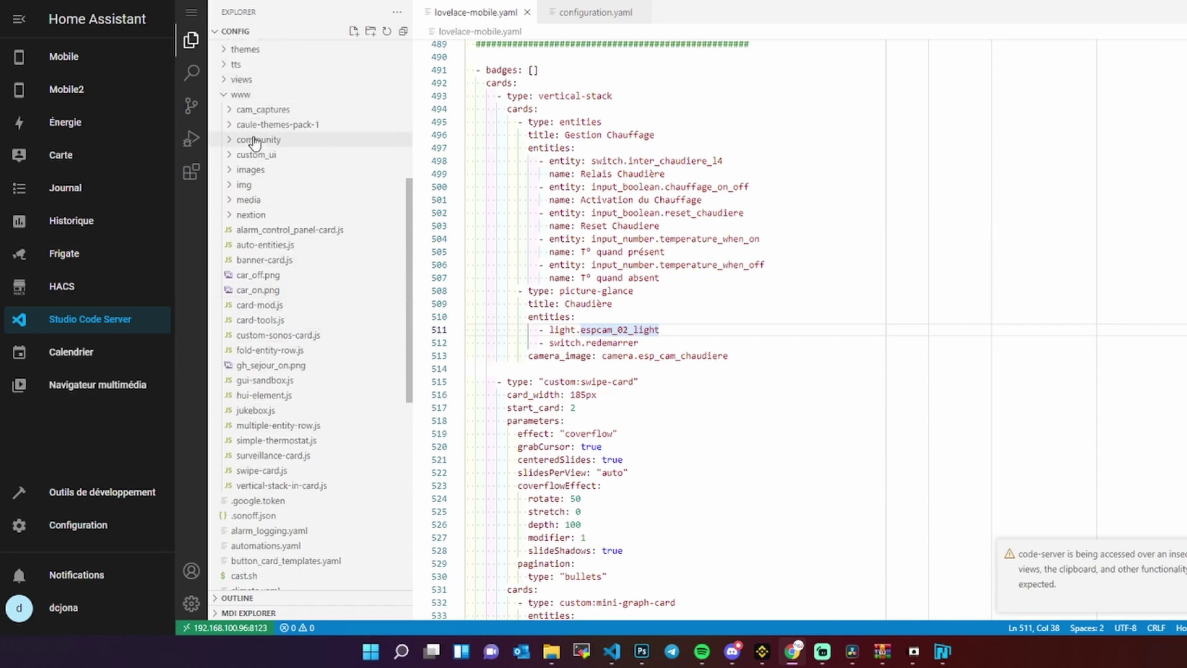
{"action": "left_click", "coordinate": [249, 215]}
{"action": "left_click", "coordinate": [250, 230]}
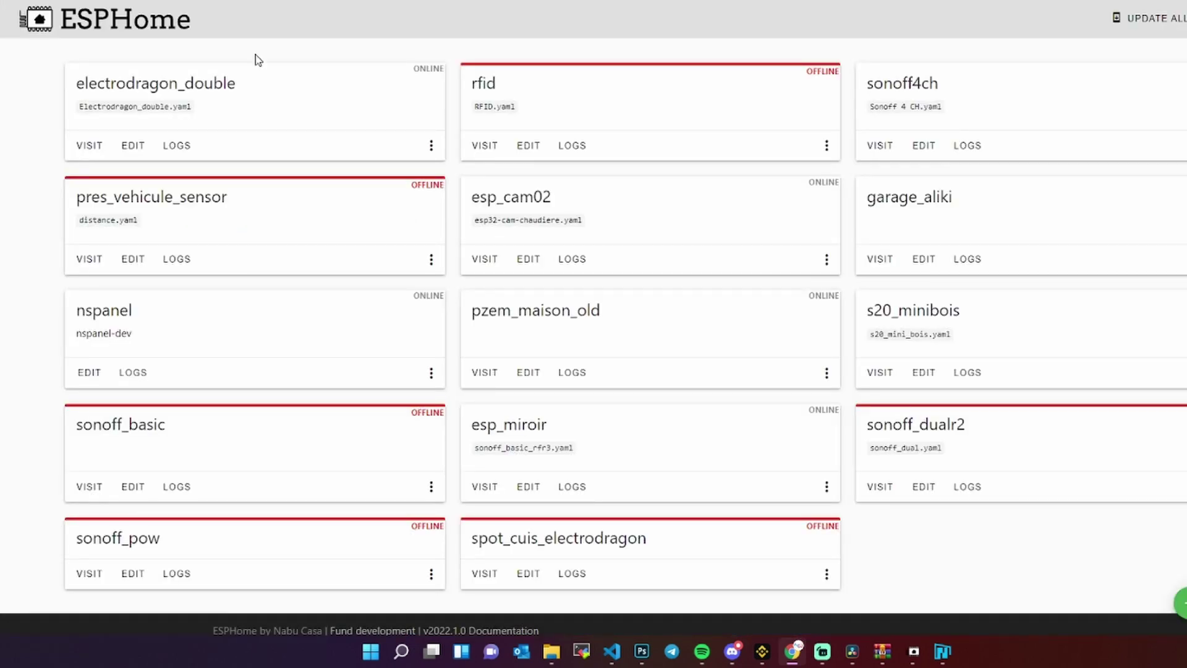
Open the nspanel device's configuration in ESPHome and examine the display section's tft_url entry, !secret nextion_update_url.
{"action": "left_click", "coordinate": [95, 375]}
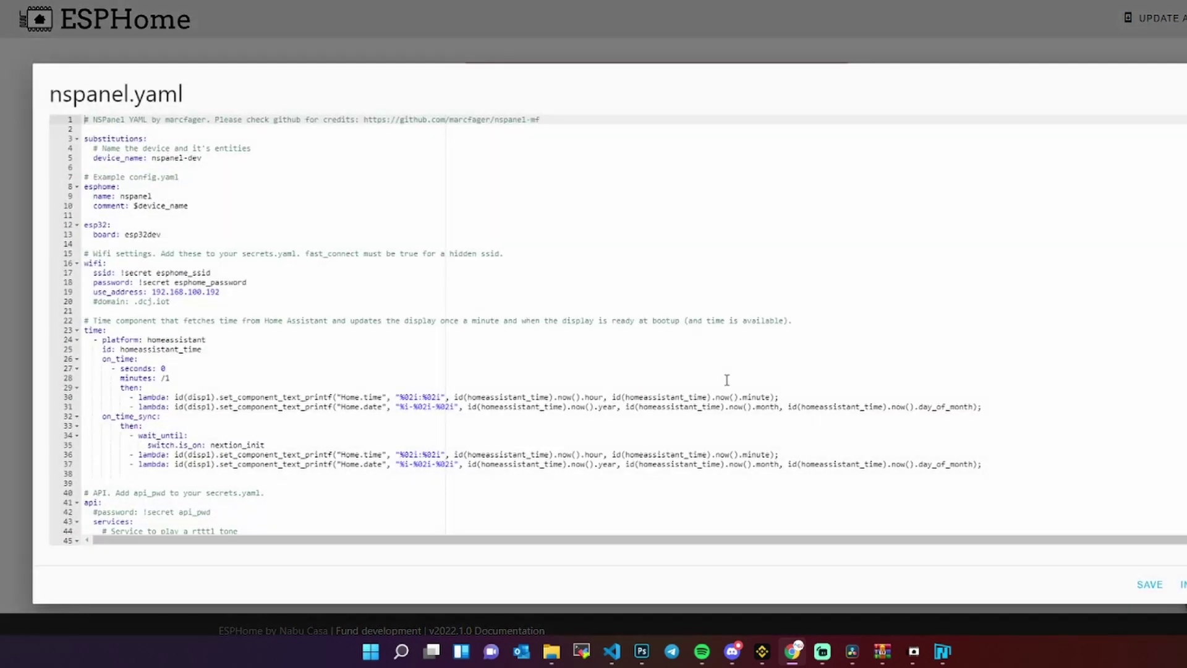
{"action": "scroll", "coordinate": [732, 379], "scroll_direction": "down", "scroll_amount": 7}
{"action": "scroll", "coordinate": [804, 507], "scroll_direction": "down", "scroll_amount": 20}
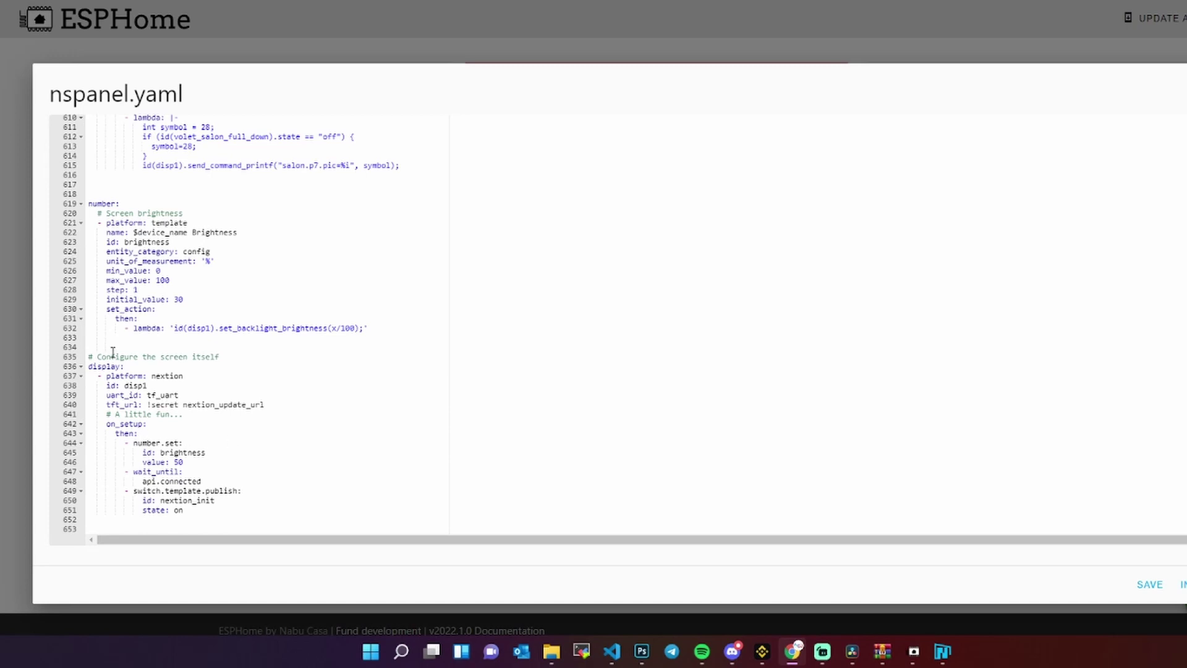
{"action": "scroll", "coordinate": [210, 451], "scroll_direction": "up", "scroll_amount": 1}
{"action": "scroll", "coordinate": [214, 447], "scroll_direction": "down", "scroll_amount": 1}
{"action": "left_click_drag", "start_coordinate": [266, 404], "coordinate": [148, 408]}
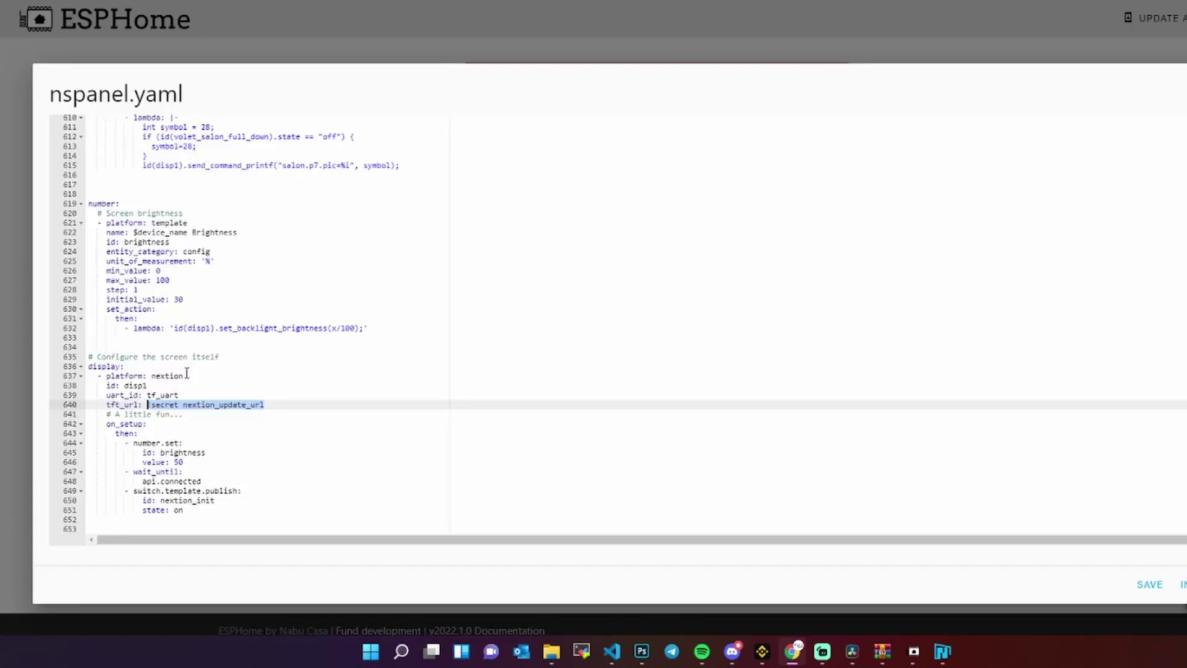
{"action": "left_click_drag", "start_coordinate": [288, 403], "coordinate": [148, 404]}
Examine the services defined under api in nspanel.yaml, including upload_tft for updating the HMI file.
{"action": "scroll", "coordinate": [618, 328], "scroll_direction": "up", "scroll_amount": 20}
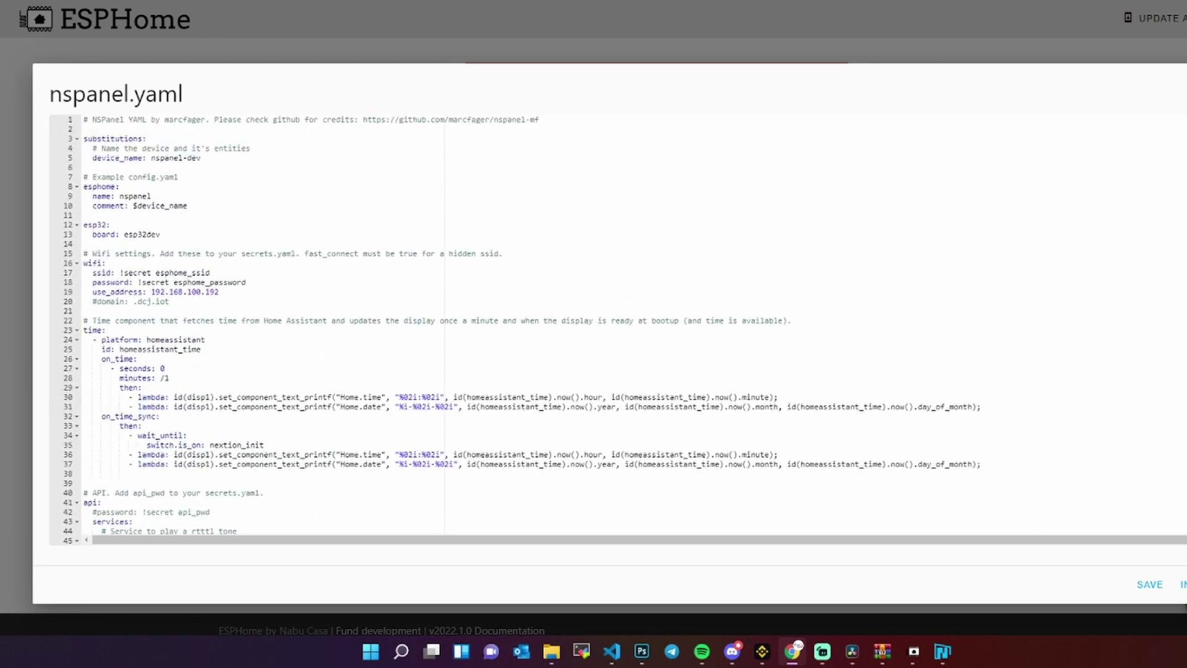
{"action": "scroll", "coordinate": [539, 277], "scroll_direction": "down", "scroll_amount": 5}
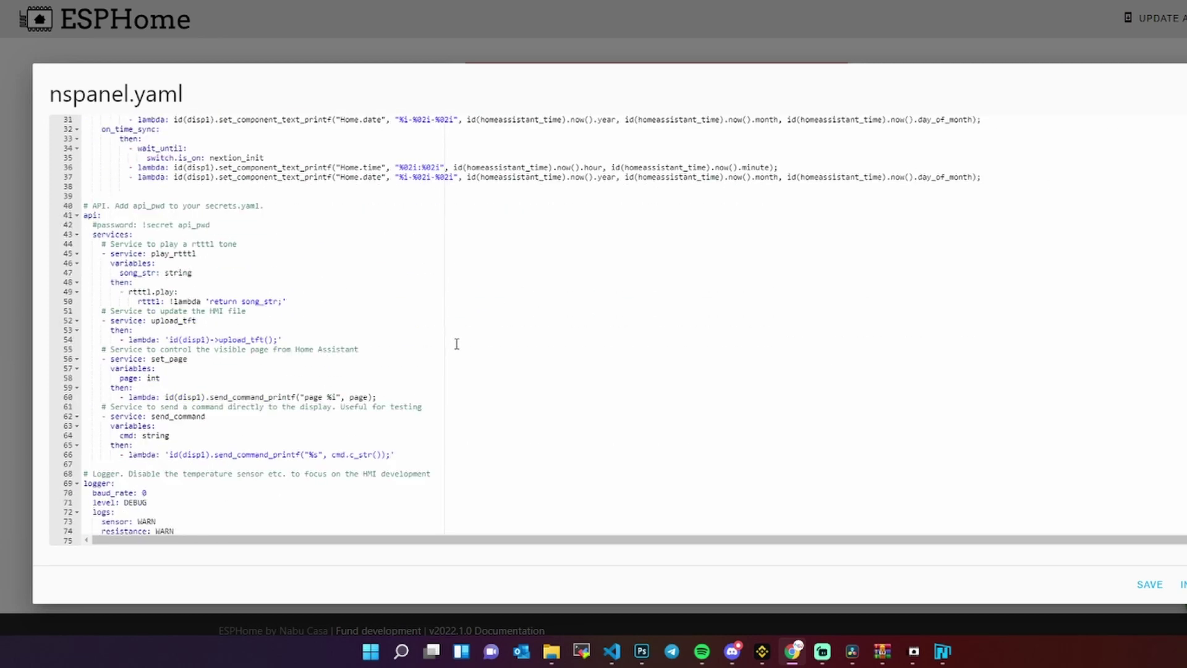
{"action": "scroll", "coordinate": [202, 280], "scroll_direction": "down", "scroll_amount": 1}
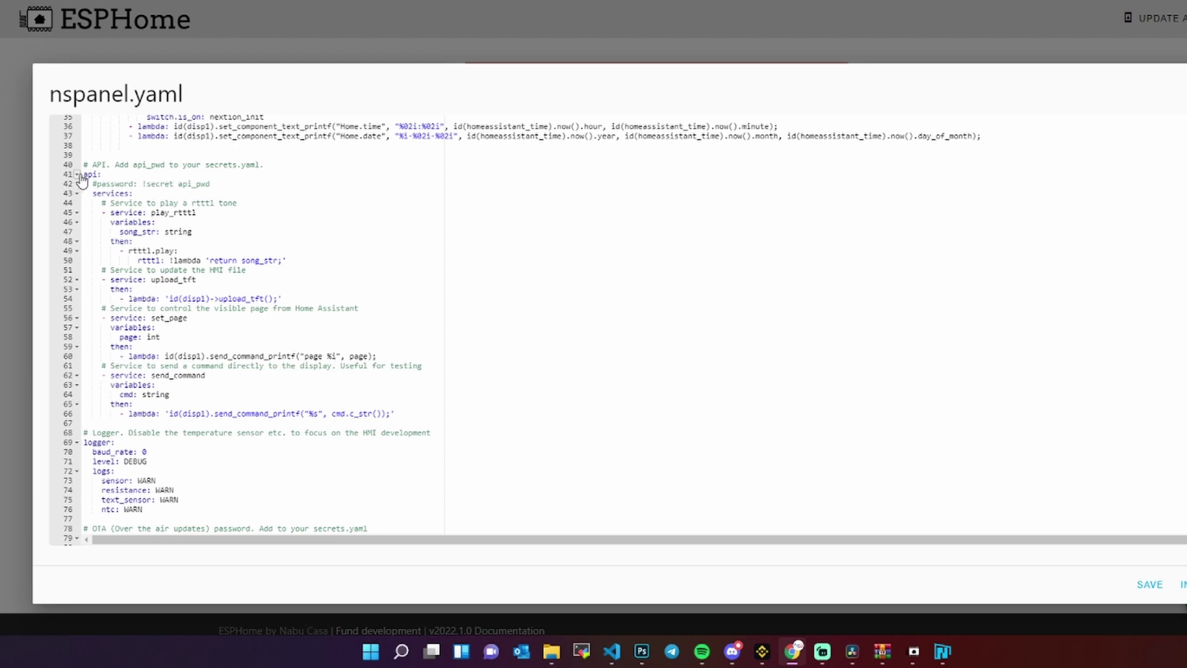